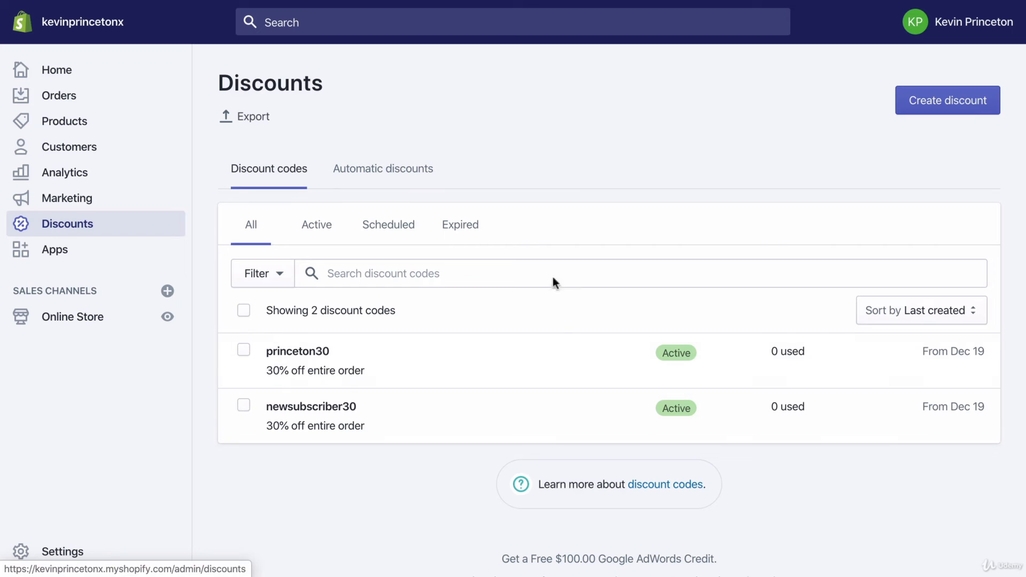
- Create a new discount code named anniversarypromo
left_click(954, 109)
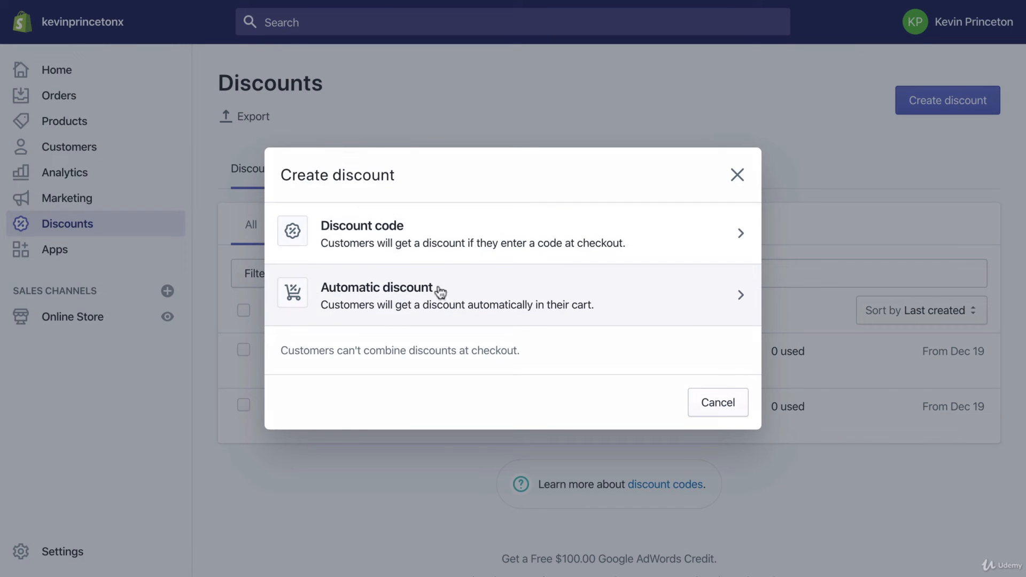
left_click(372, 229)
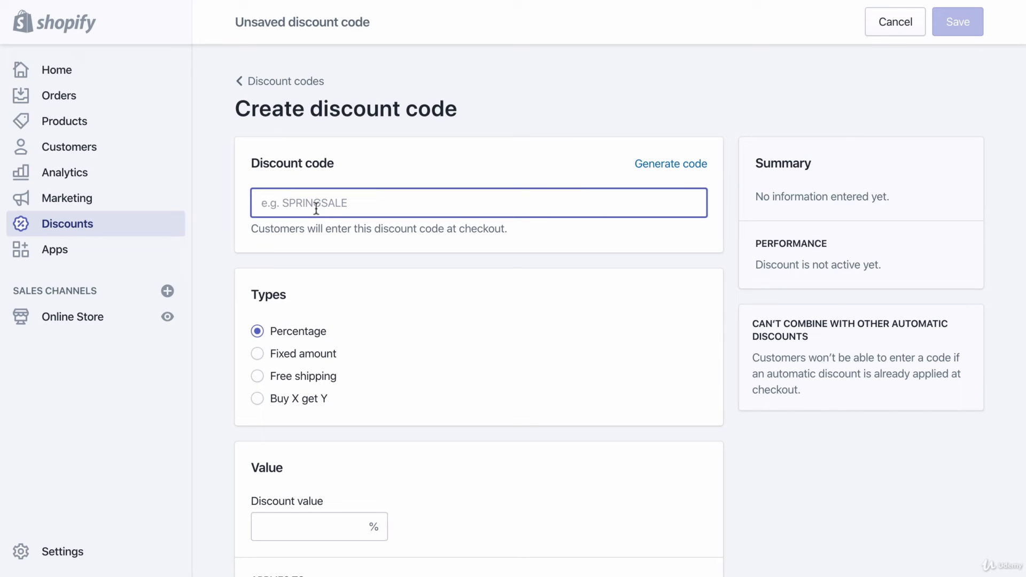
type("phon")
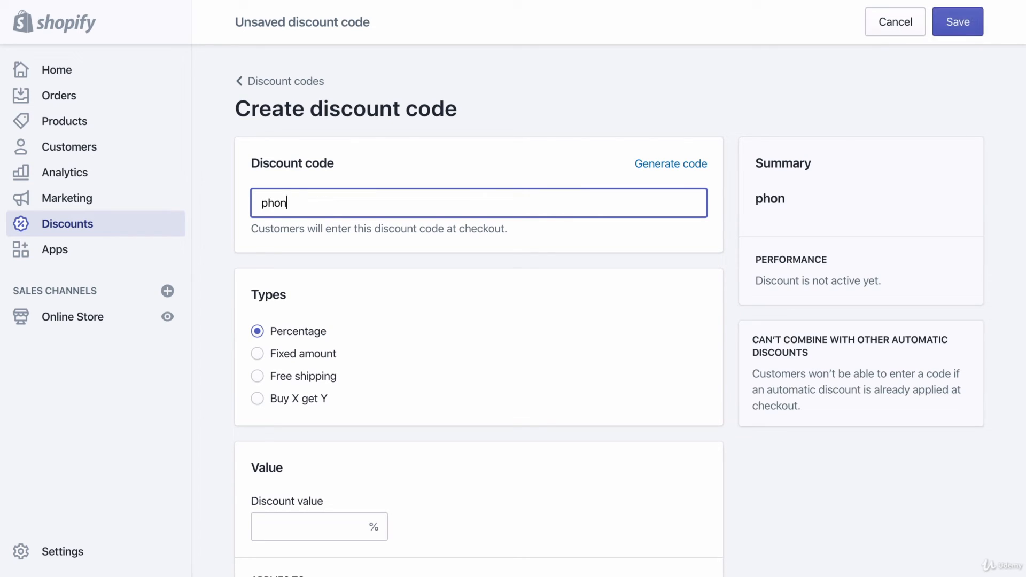
type("ecase100off")
key("ctrl+a")
type("anniversary")
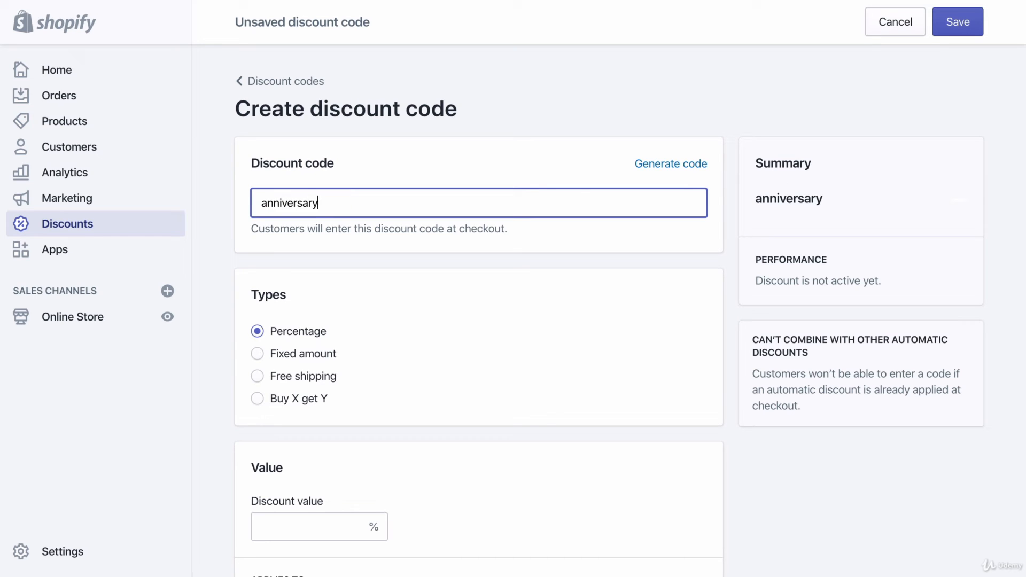
type("promo")
left_click_drag(317, 203, 248, 203)
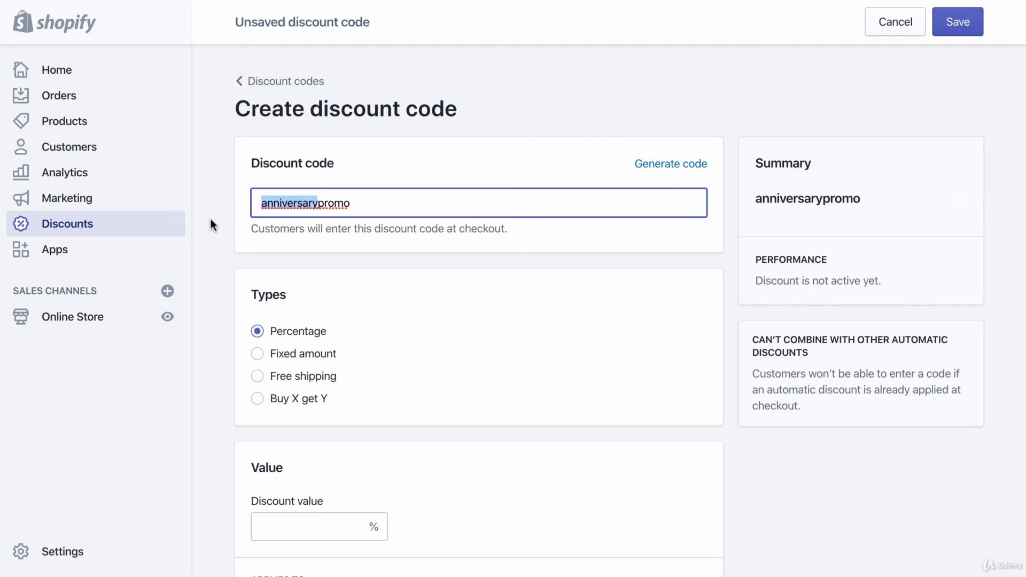
left_click(358, 208)
- Keep the percentage discount type and set the discount value to 100%
scroll(219, 325, "down", 2)
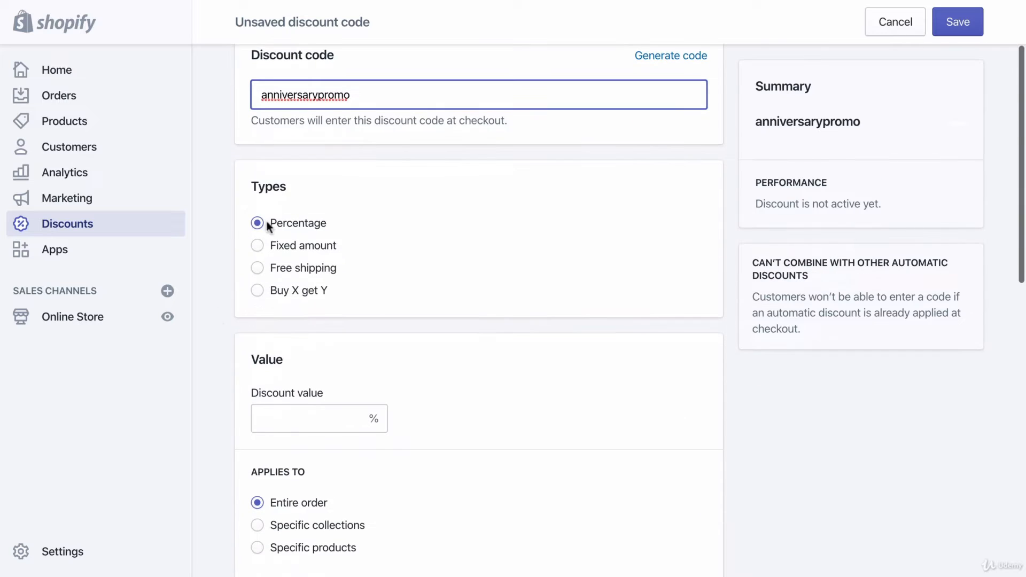
scroll(329, 239, "down", 3)
left_click(305, 277)
type("1000")
key("BackSpace")
left_click(467, 274)
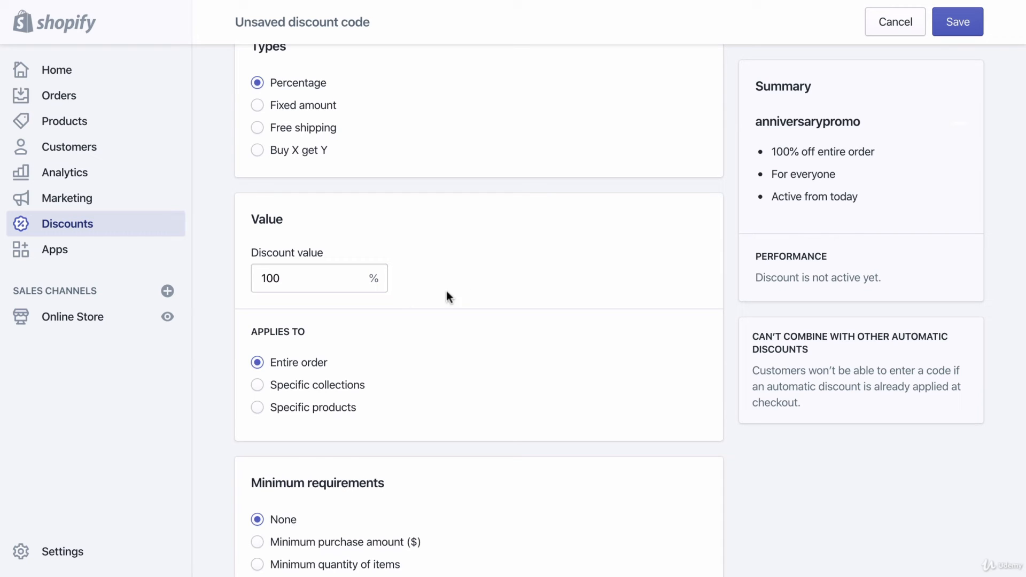
- Apply the discount to specific products only, adding all variants of the Iphone Unicorn Case
scroll(432, 293, "down", 2)
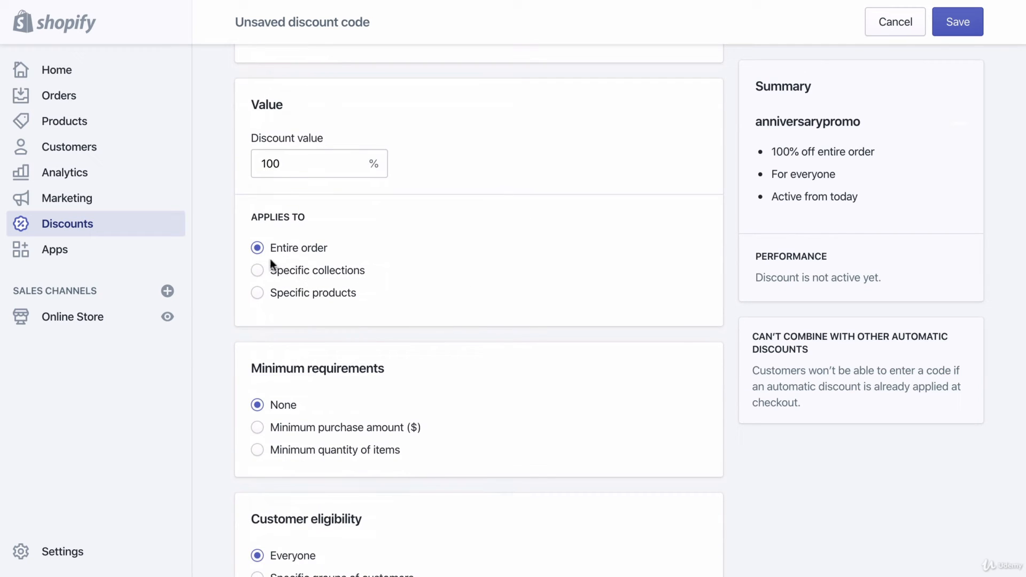
left_click(257, 294)
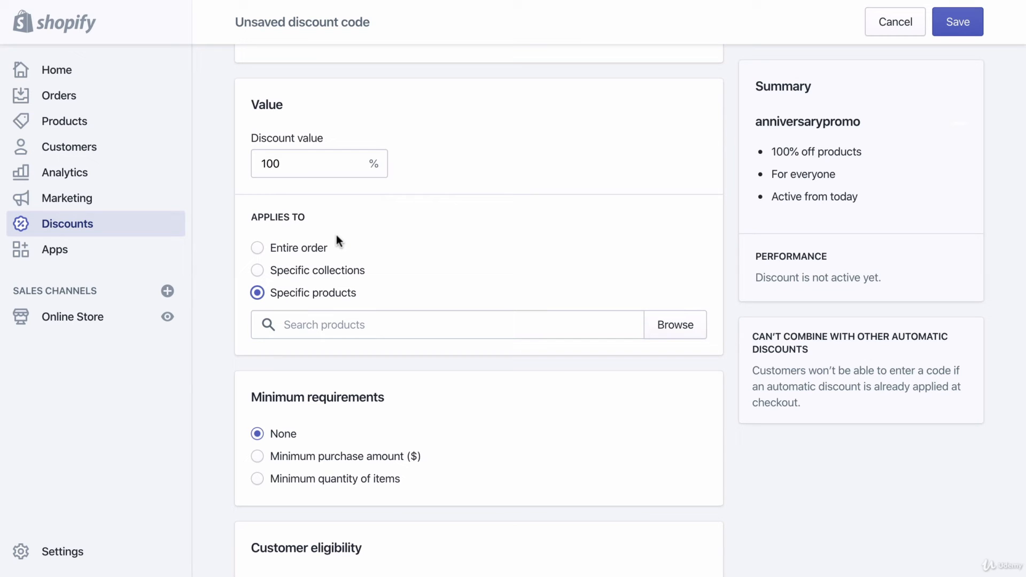
left_click(333, 331)
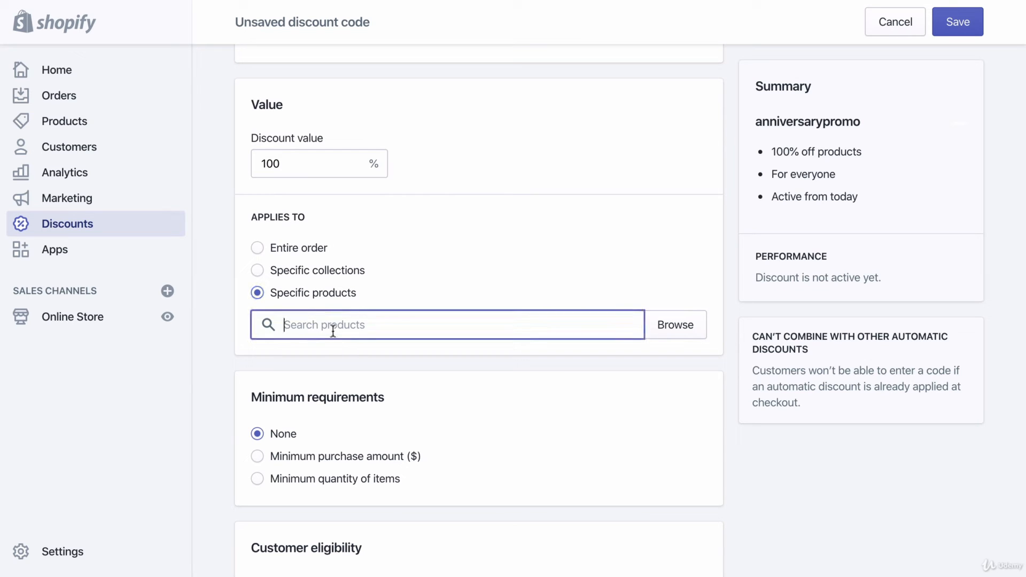
type("iphon")
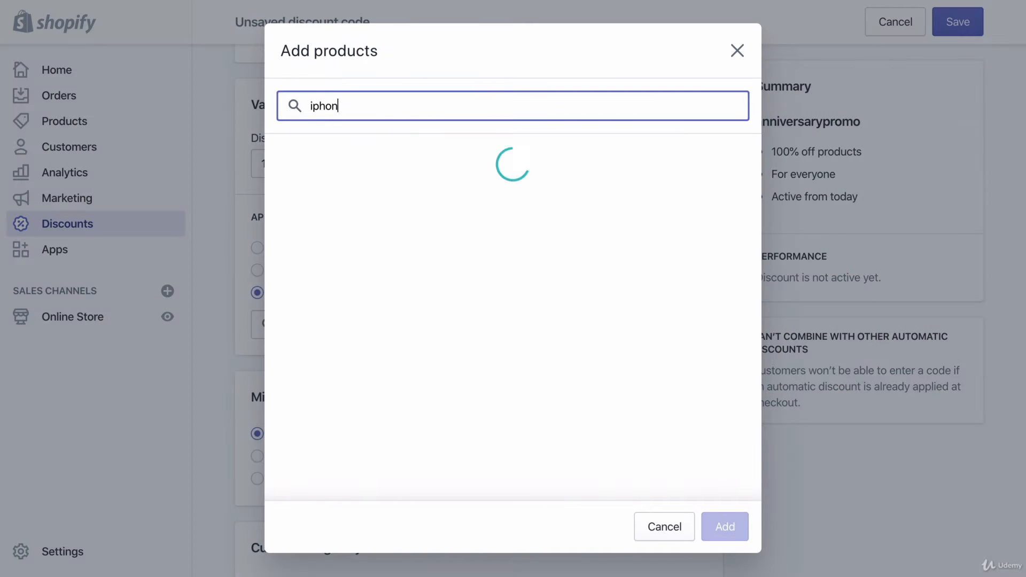
type("e unicorn case")
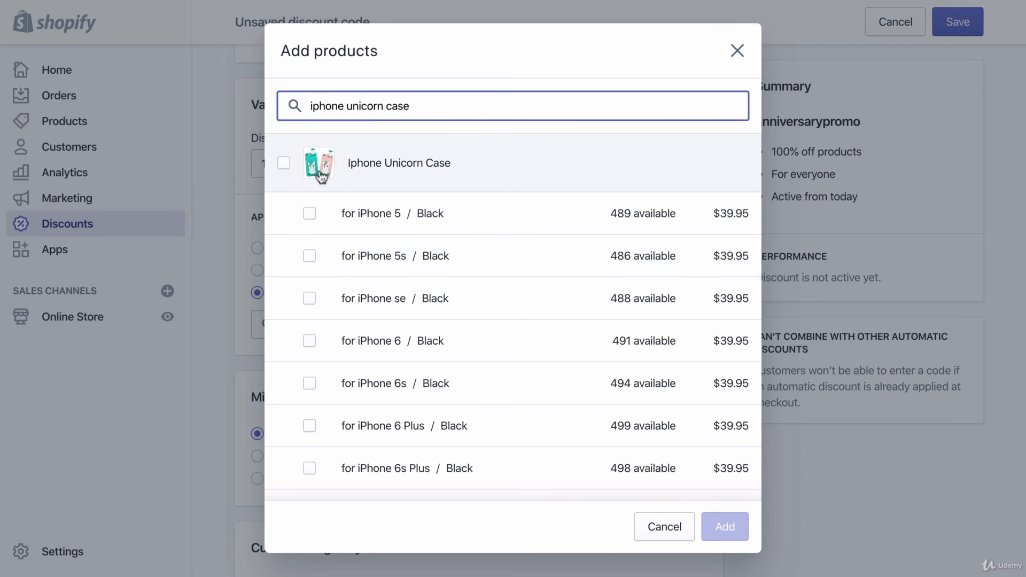
left_click(285, 163)
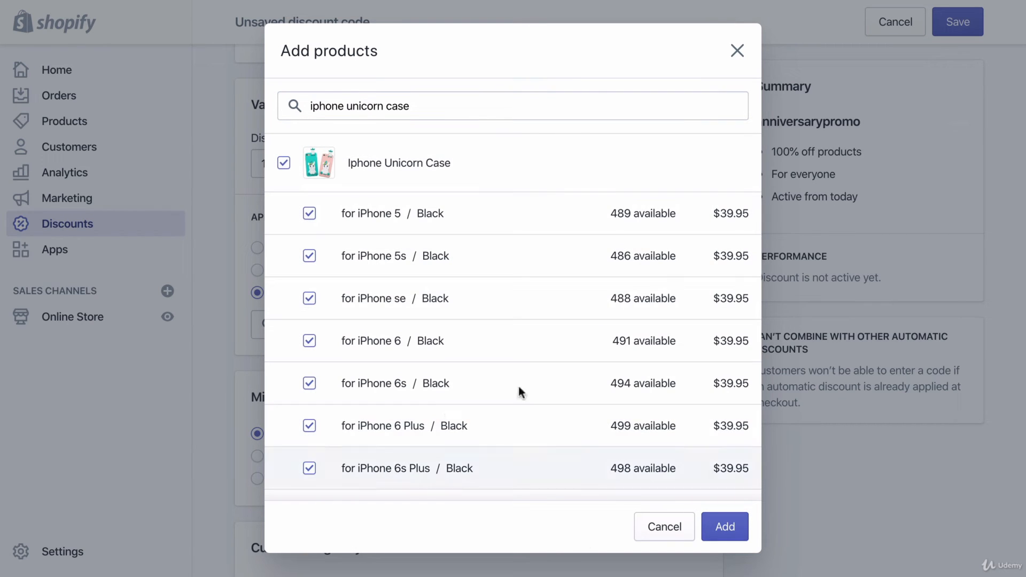
left_click(745, 526)
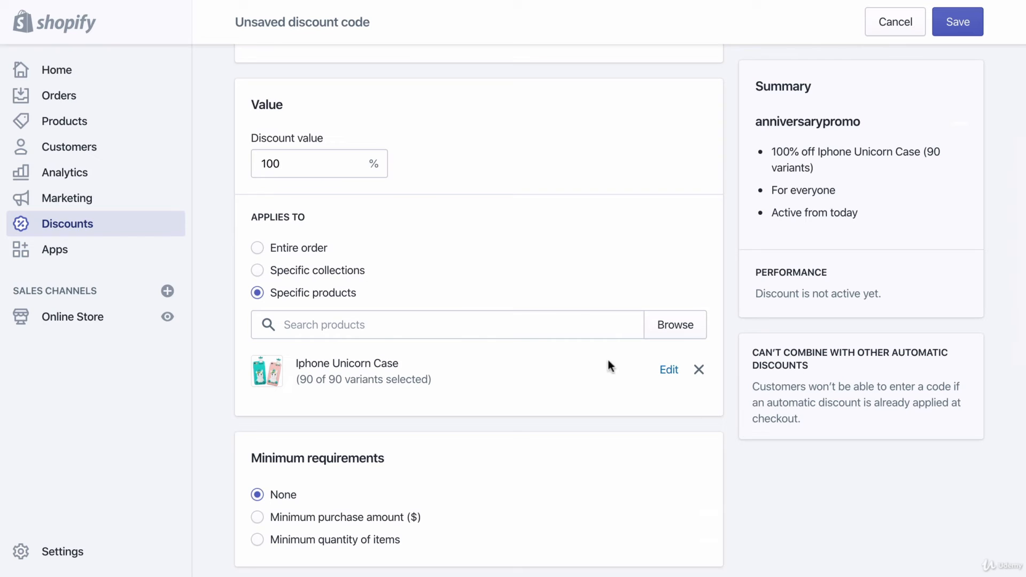
- Review the minimum requirements, customer eligibility, usage limits and active dates, and save the discount code
scroll(402, 327, "up", 2)
scroll(403, 326, "down", 2)
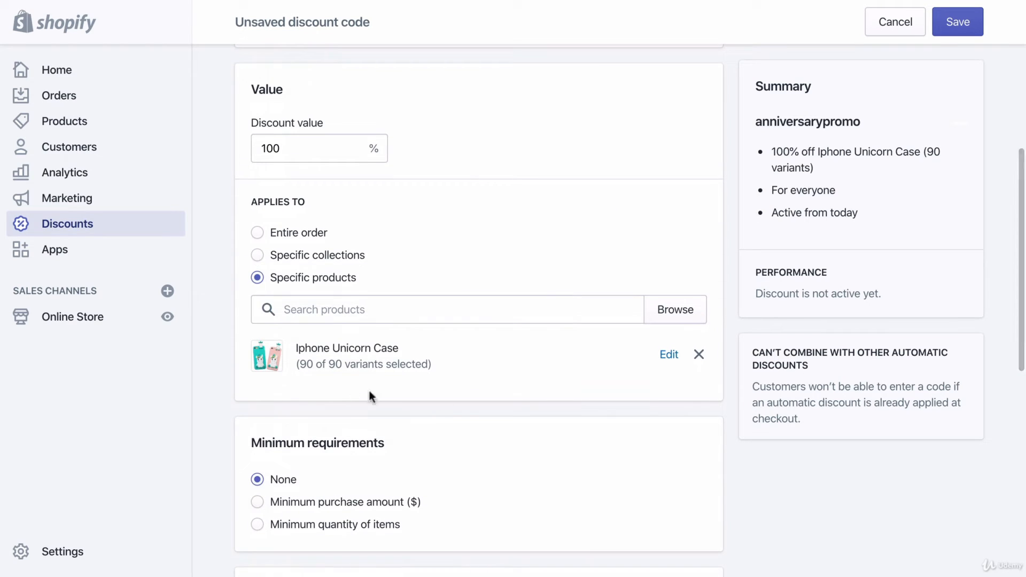
scroll(351, 369, "down", 1)
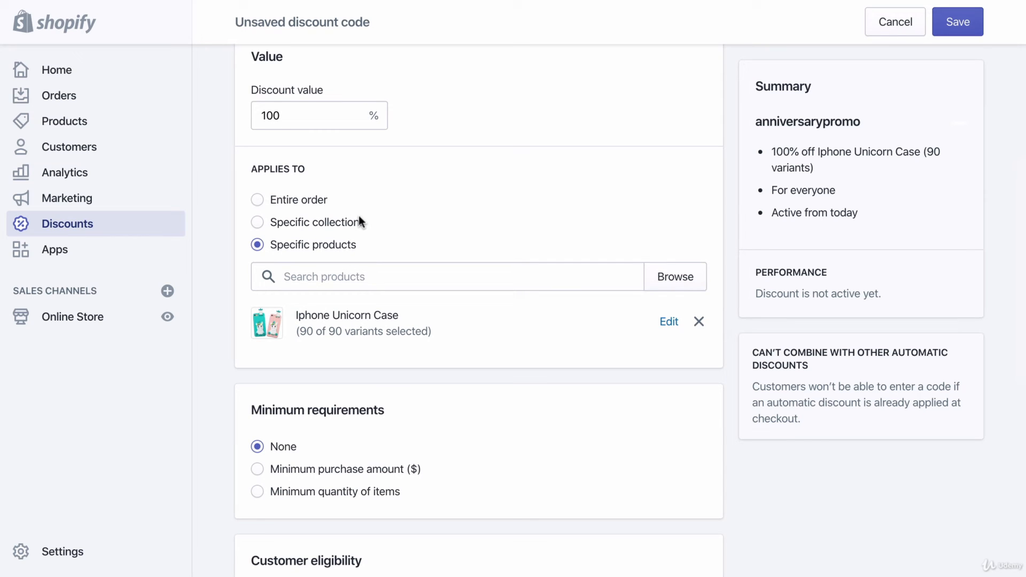
scroll(213, 318, "down", 4)
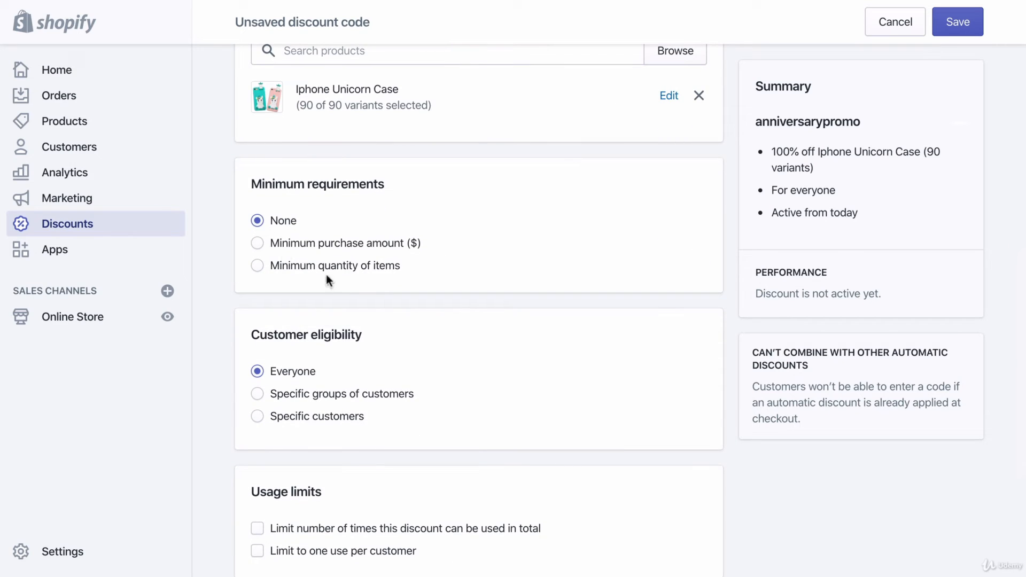
scroll(344, 293, "down", 1)
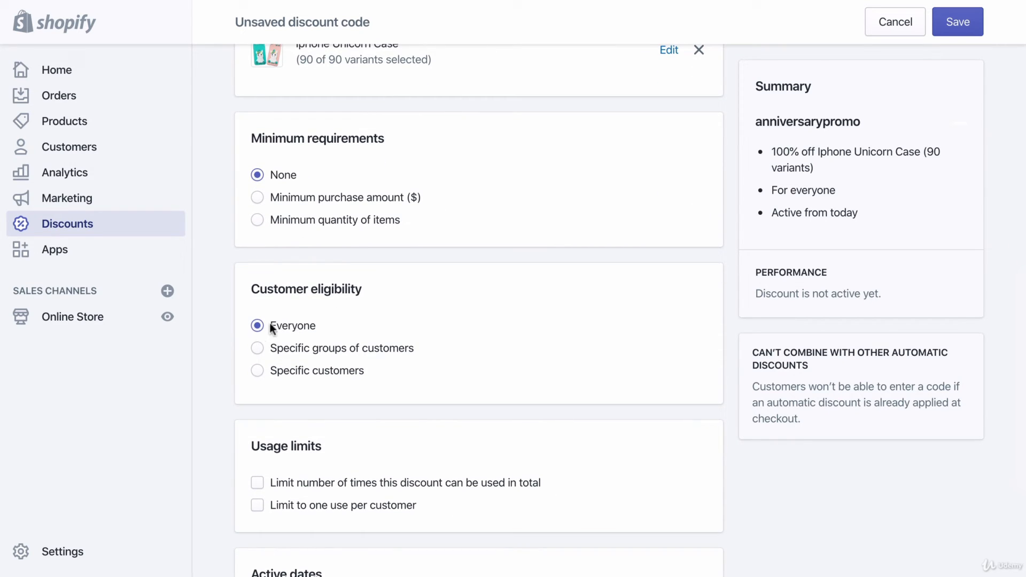
scroll(247, 324, "down", 3)
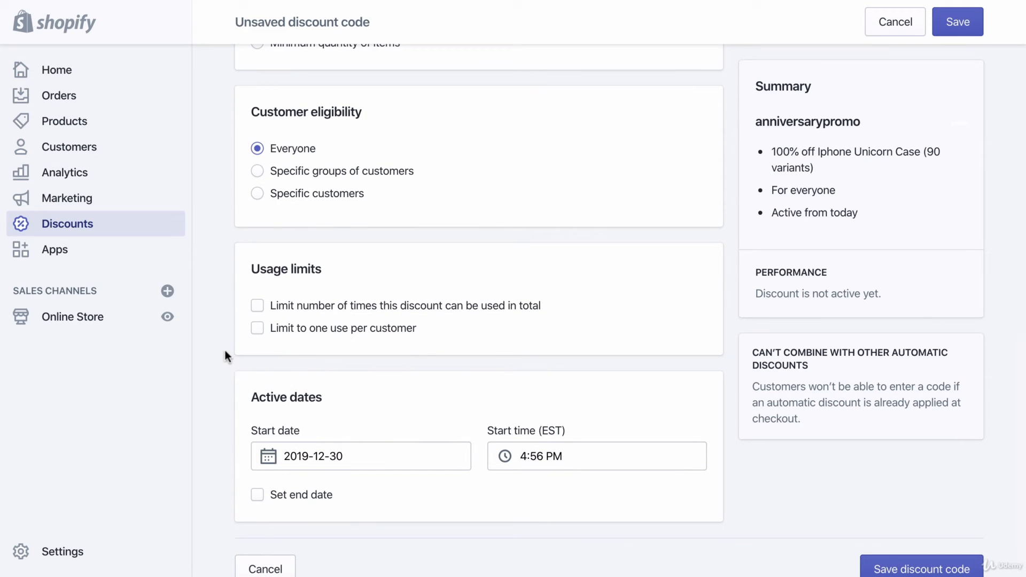
scroll(225, 356, "down", 1)
scroll(225, 351, "down", 2)
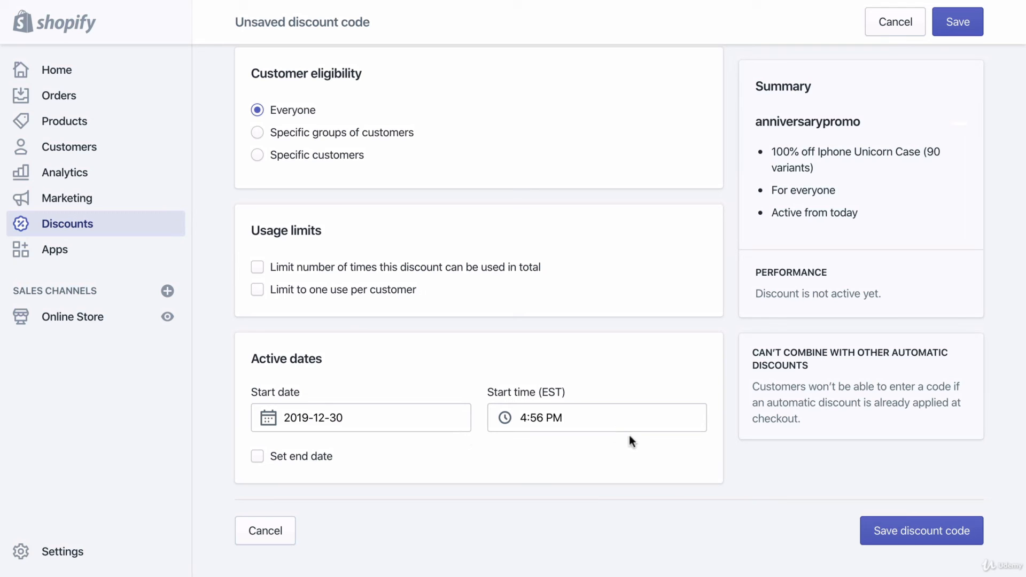
scroll(928, 115, "up", 7)
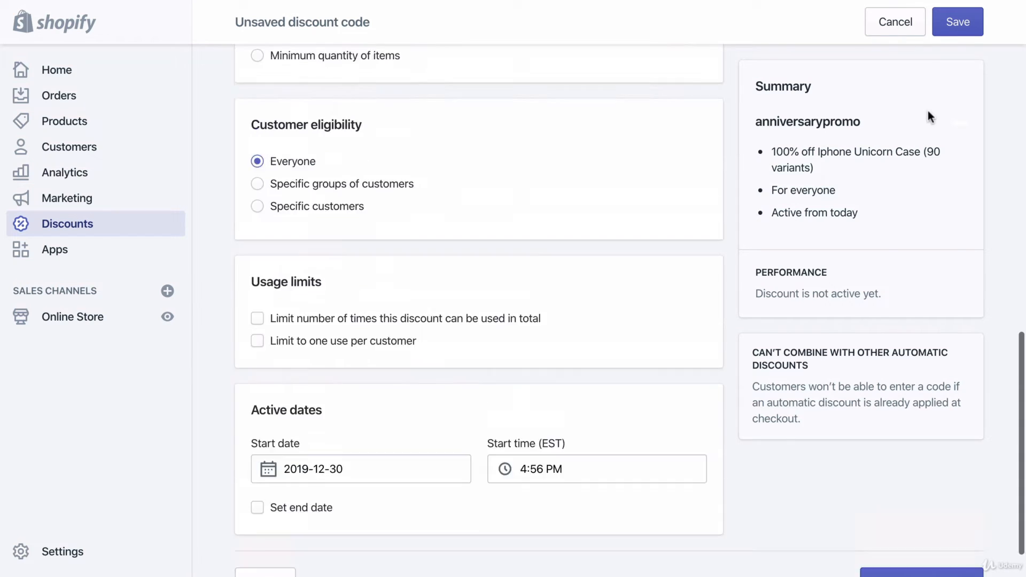
left_click(950, 24)
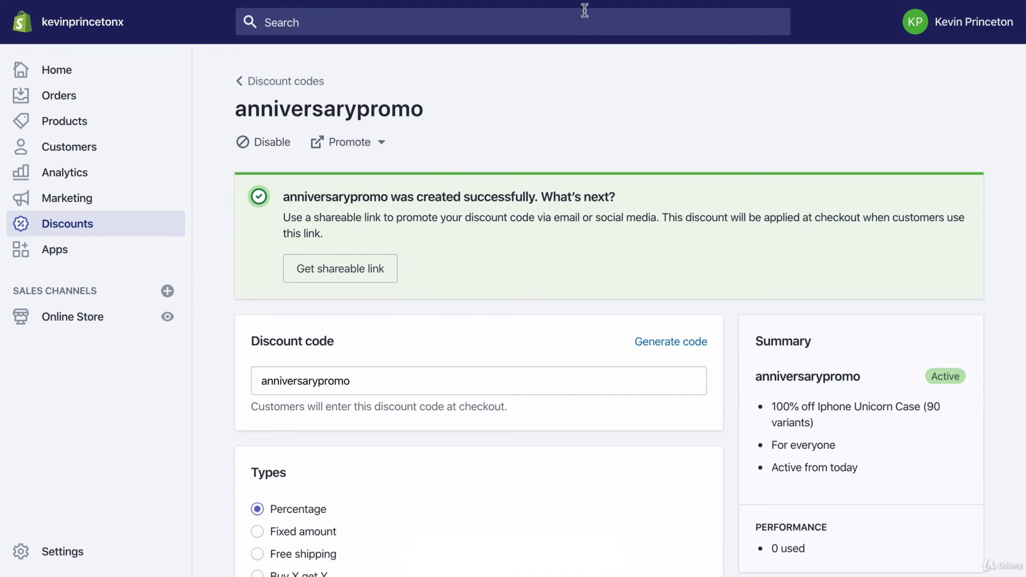
- View the live online store and open the Iphone Unicorn Case product page from the catalog
left_click(108, 325)
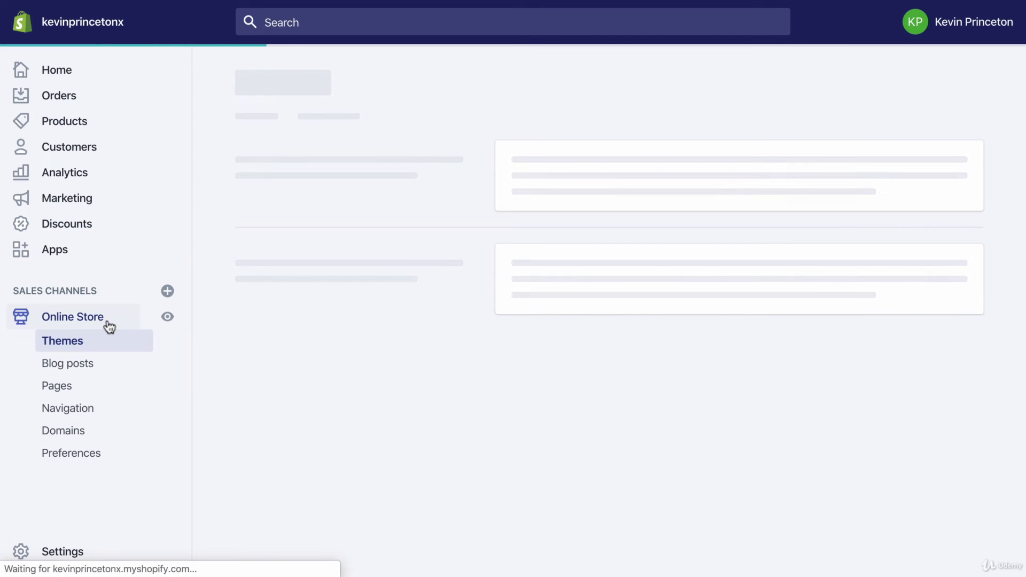
left_click(274, 118)
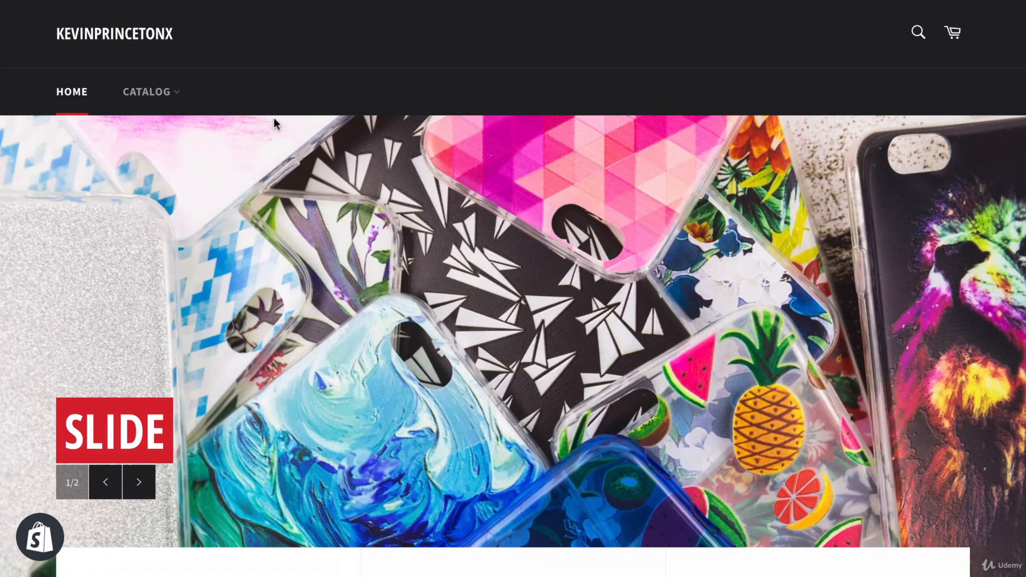
left_click(143, 95)
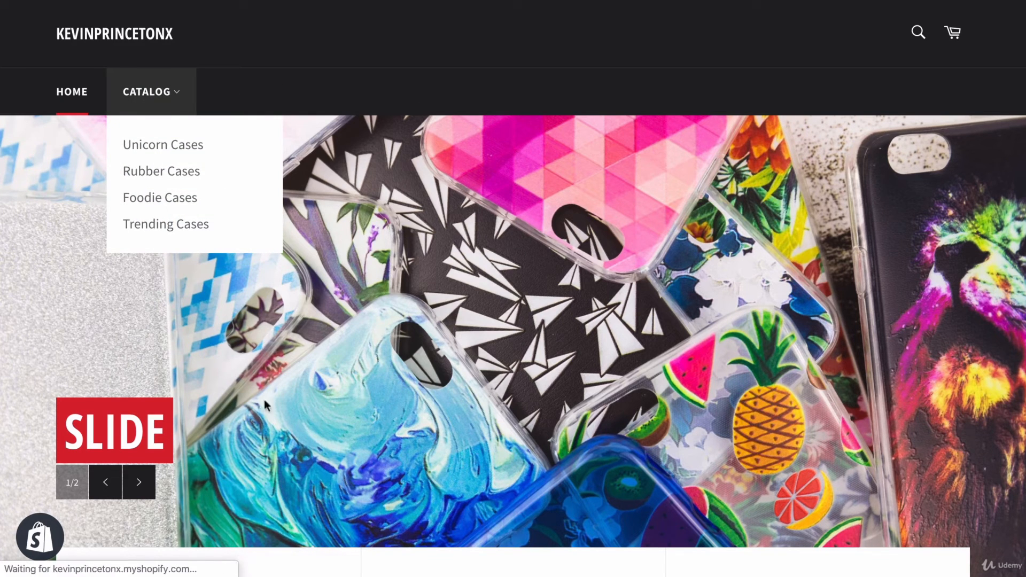
scroll(560, 402, "down", 2)
scroll(557, 401, "down", 2)
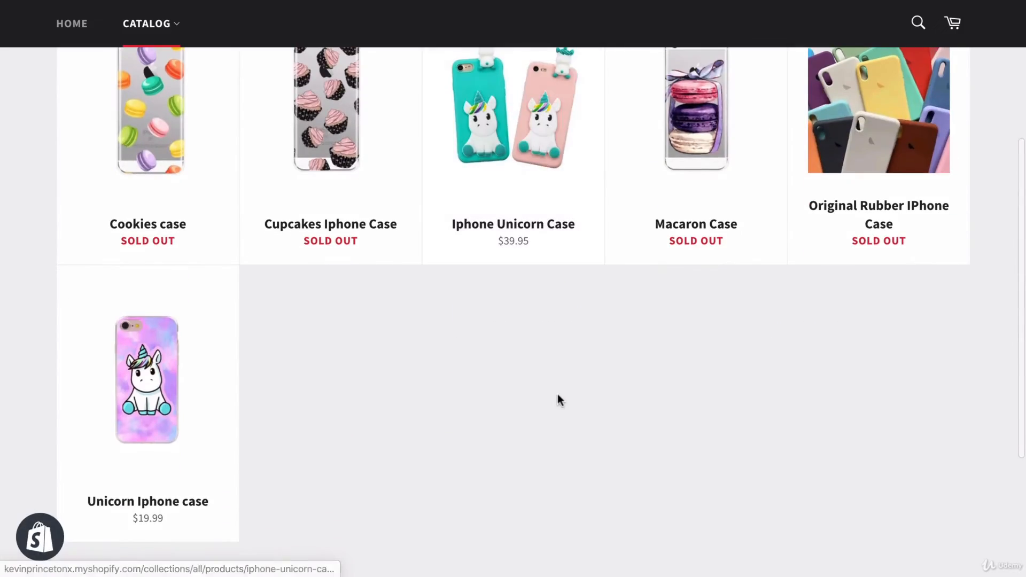
scroll(305, 456, "up", 3)
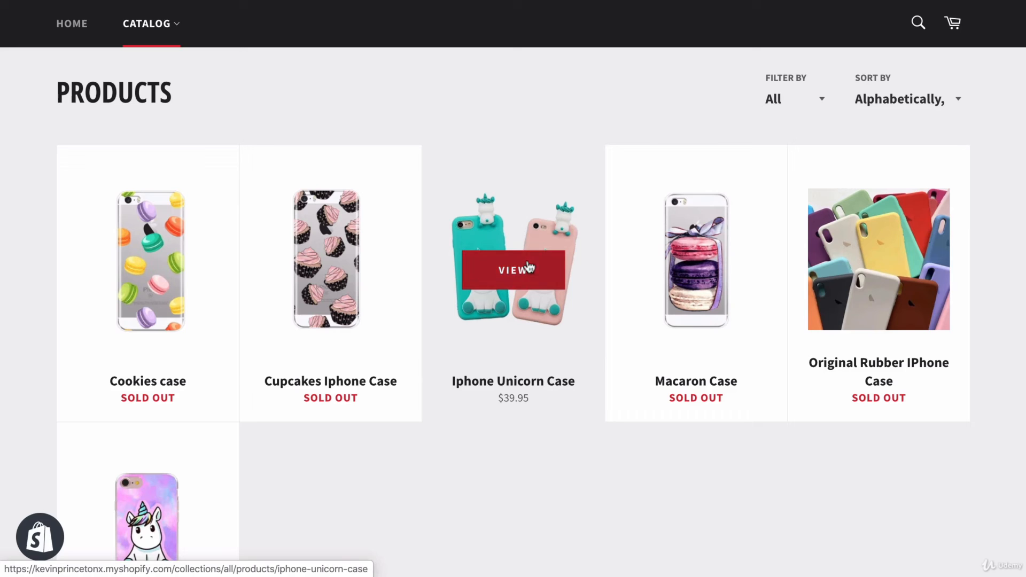
left_click(516, 275)
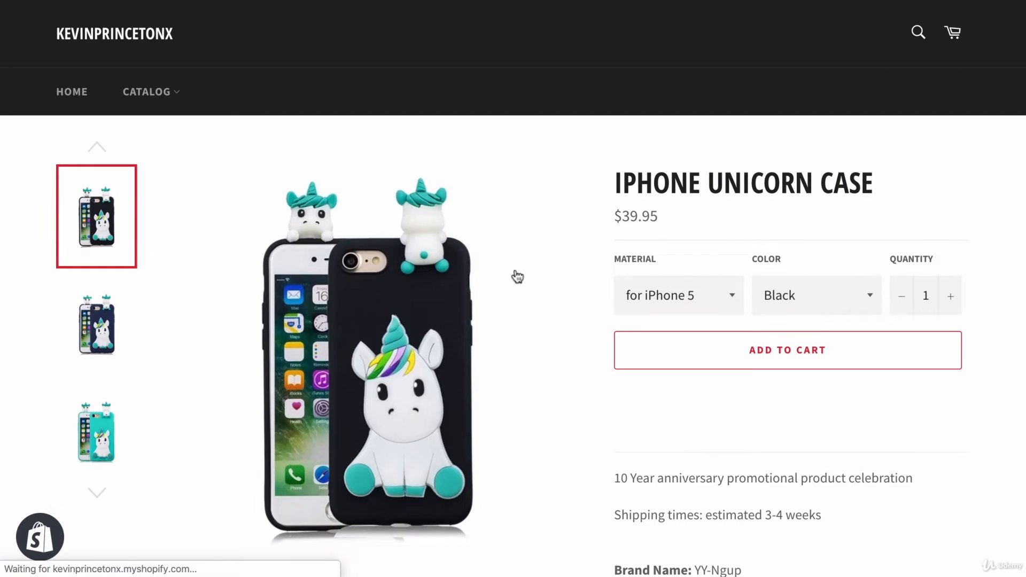
- Preview the green case image and choose "for iPhone X" as the material
scroll(517, 276, "down", 1)
scroll(517, 277, "down", 3)
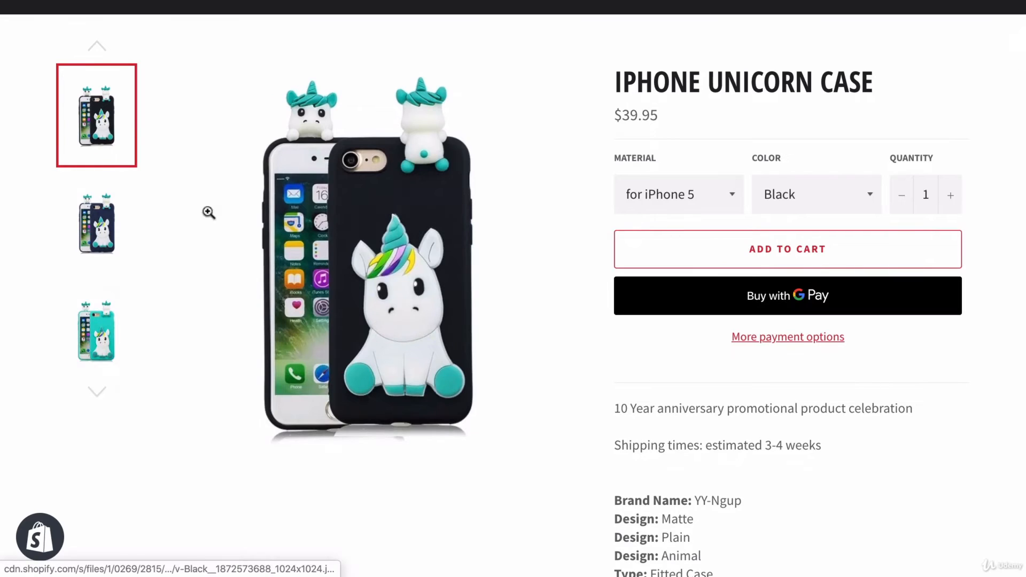
left_click(93, 334)
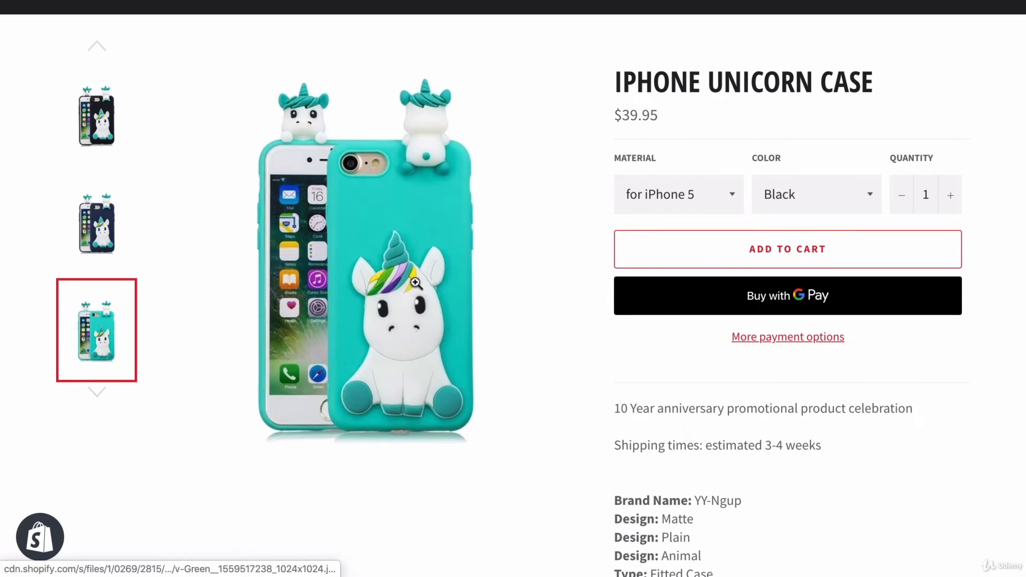
scroll(415, 282, "down", 1)
left_click(718, 168)
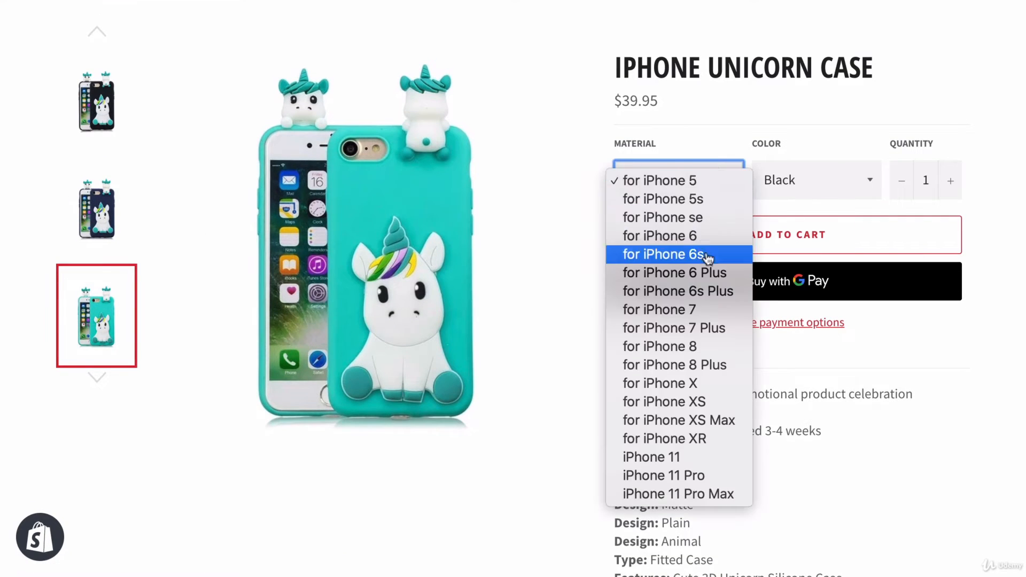
left_click(703, 384)
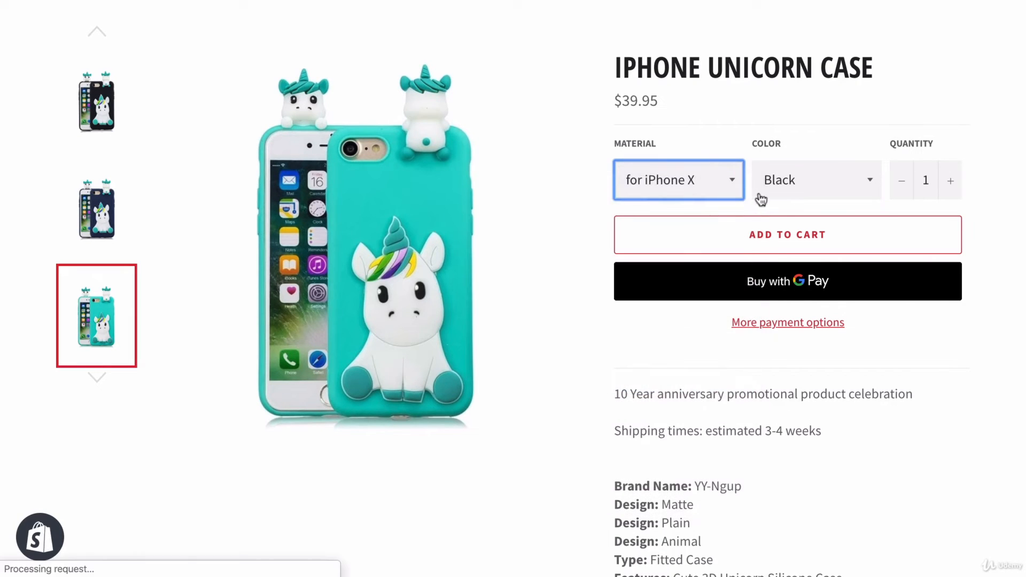
- Switch the case color to Green and back to Black
left_click(810, 186)
left_click(813, 182)
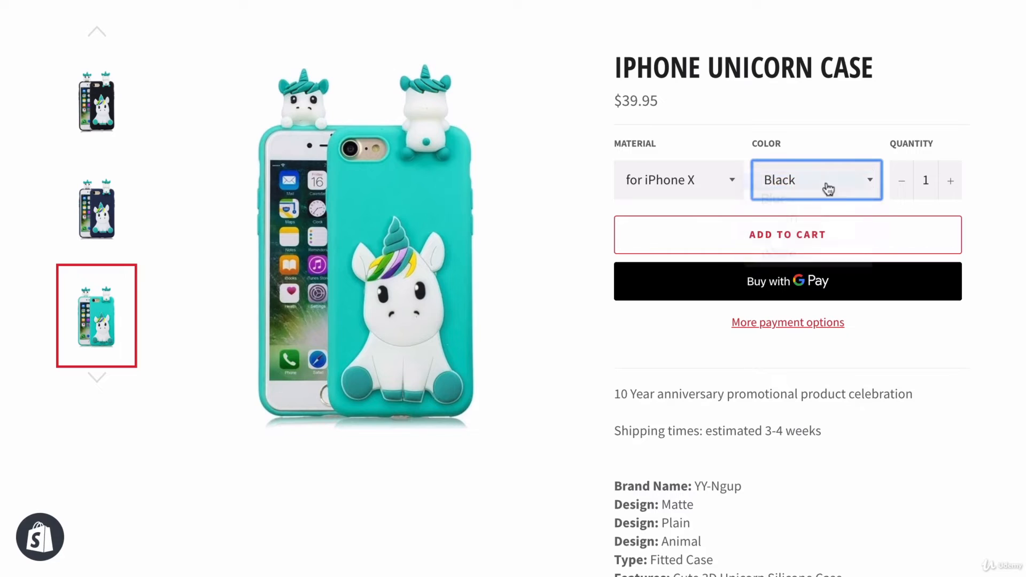
left_click(826, 185)
left_click(818, 218)
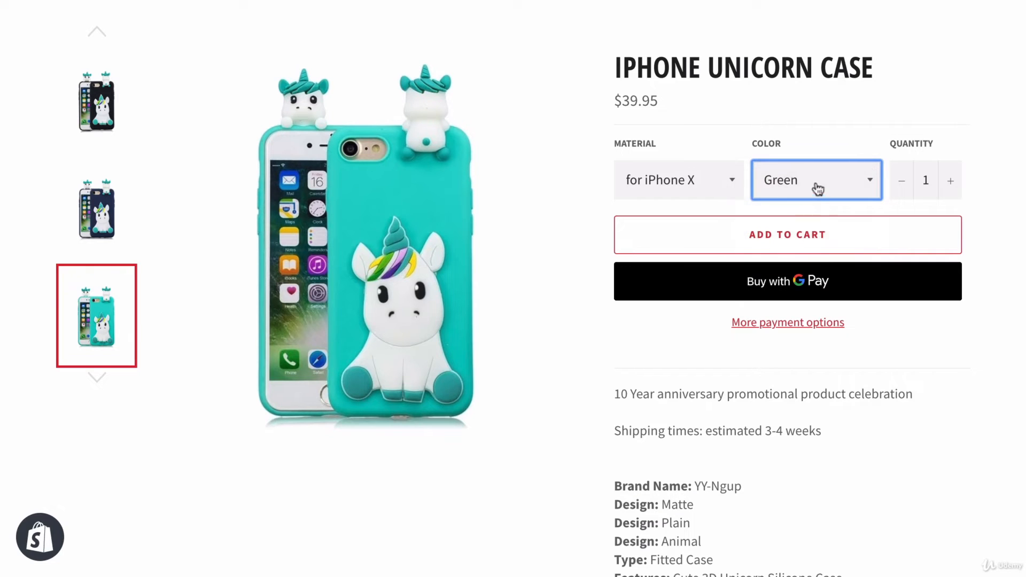
left_click(817, 185)
left_click(785, 143)
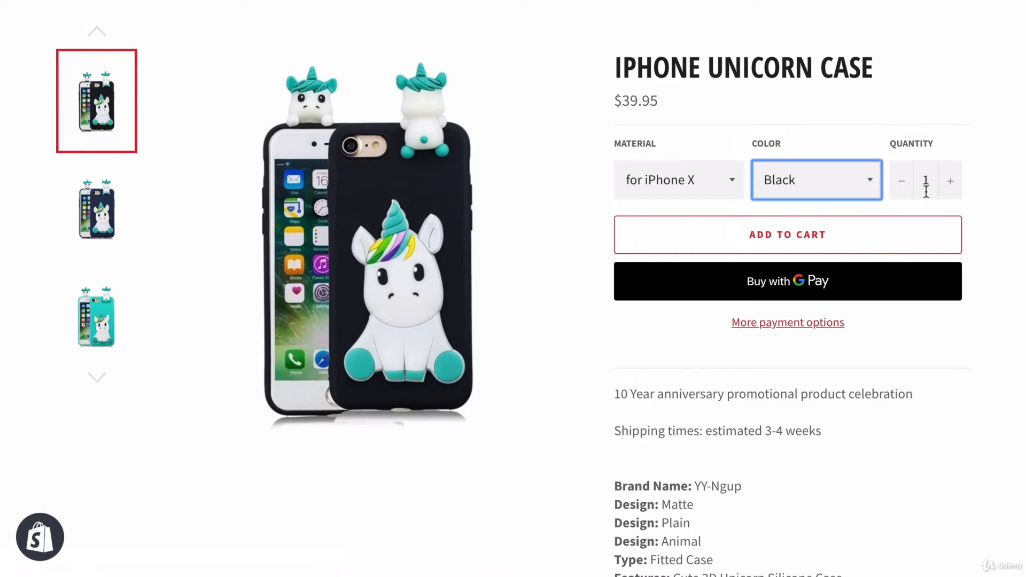
- Choose Green as the case color and add the Iphone Unicorn Case to the cart
left_click(807, 181)
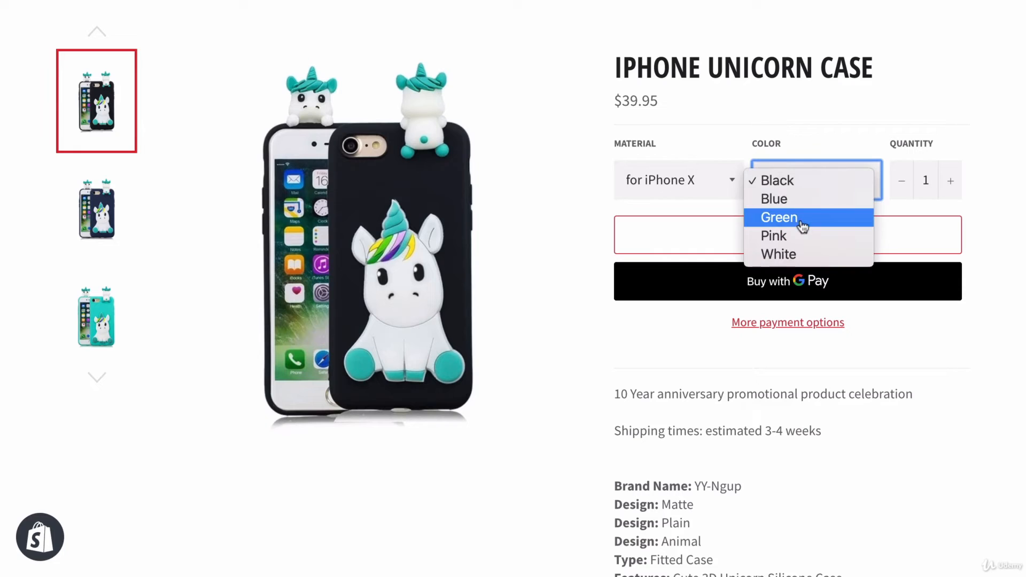
left_click(778, 216)
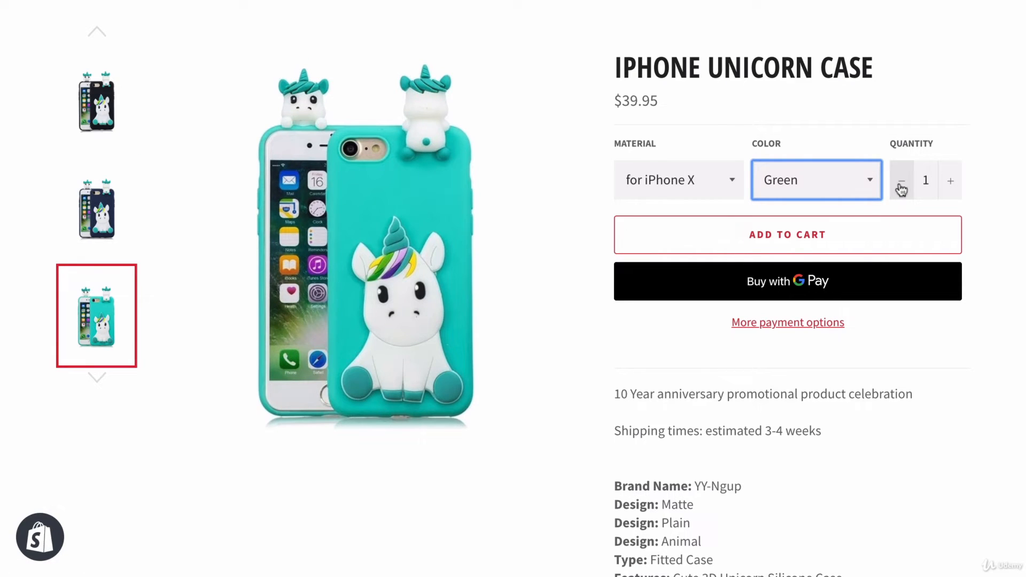
left_click(808, 235)
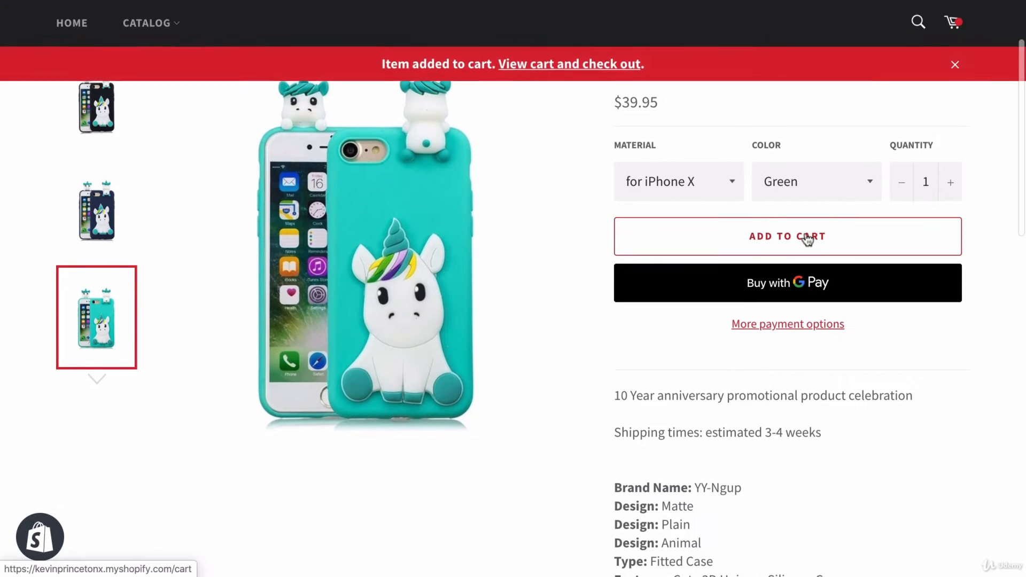
- Proceed from the shopping cart to checkout, enter the contact e-mail, and dismiss the quick checkout request
left_click(584, 65)
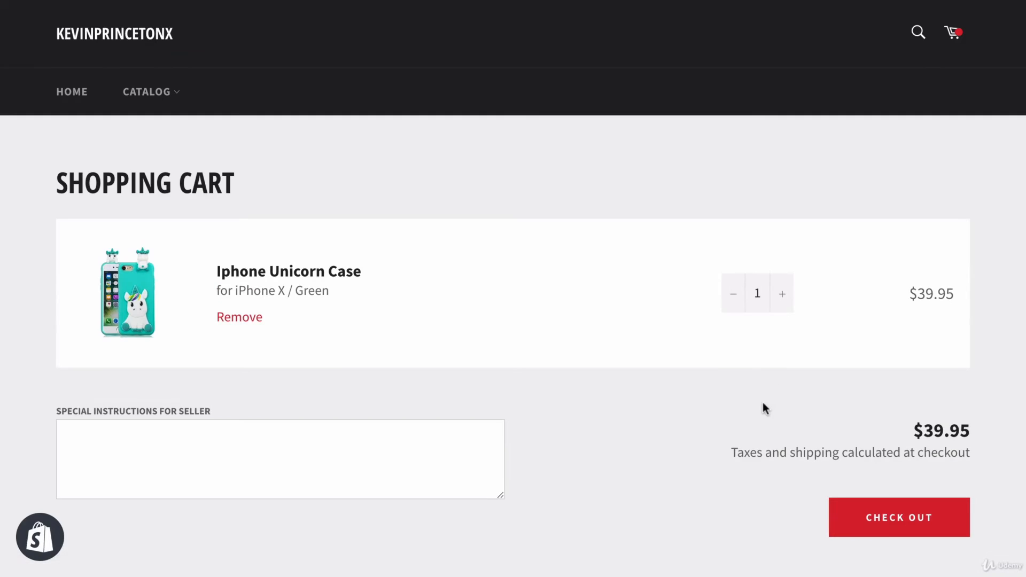
left_click(866, 526)
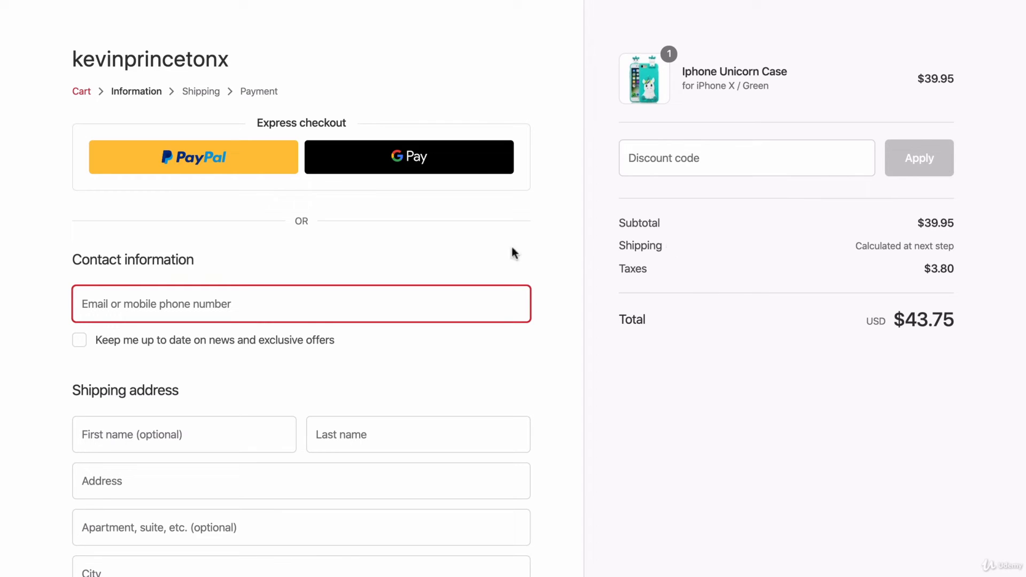
left_click(277, 301)
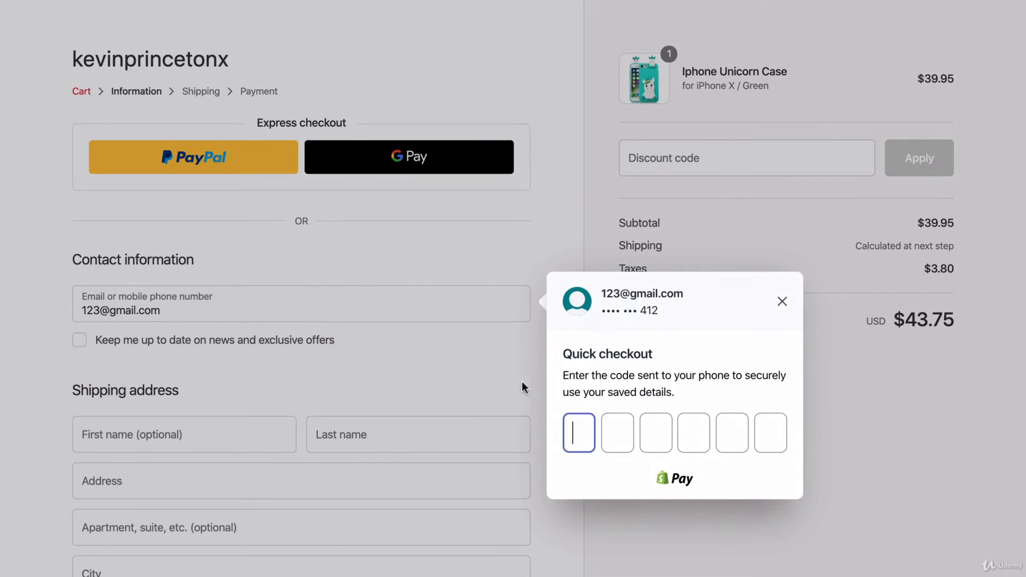
left_click(781, 301)
- Fill in the customer's first and last name in the shipping address
scroll(283, 361, "down", 1)
scroll(143, 316, "down", 2)
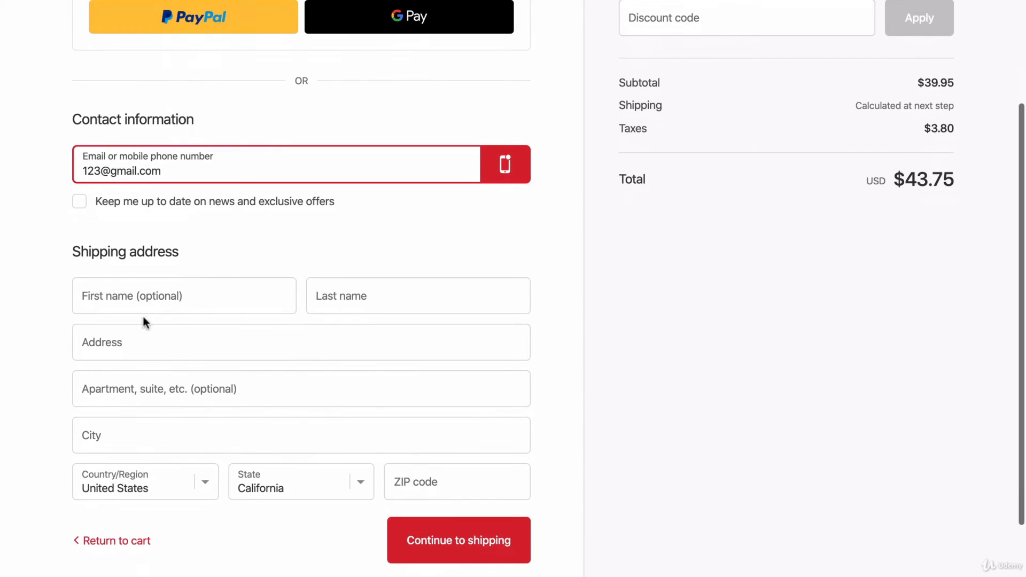
left_click(143, 297)
key("Tab")
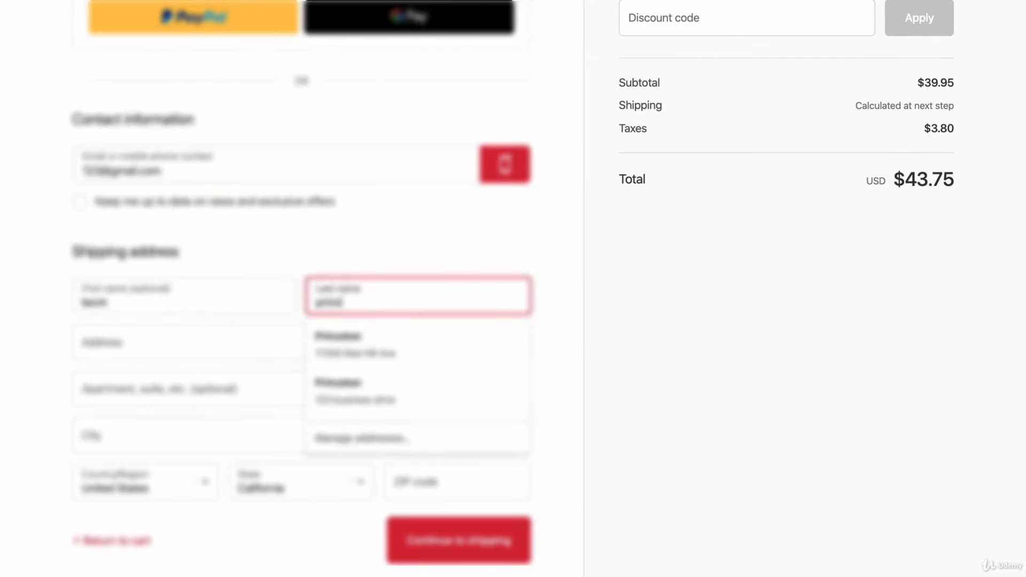
key("Tab")
key("shift+Tab")
type("princeton")
- Fill in the street address, city and ZIP code of the shipping address
key("Tab")
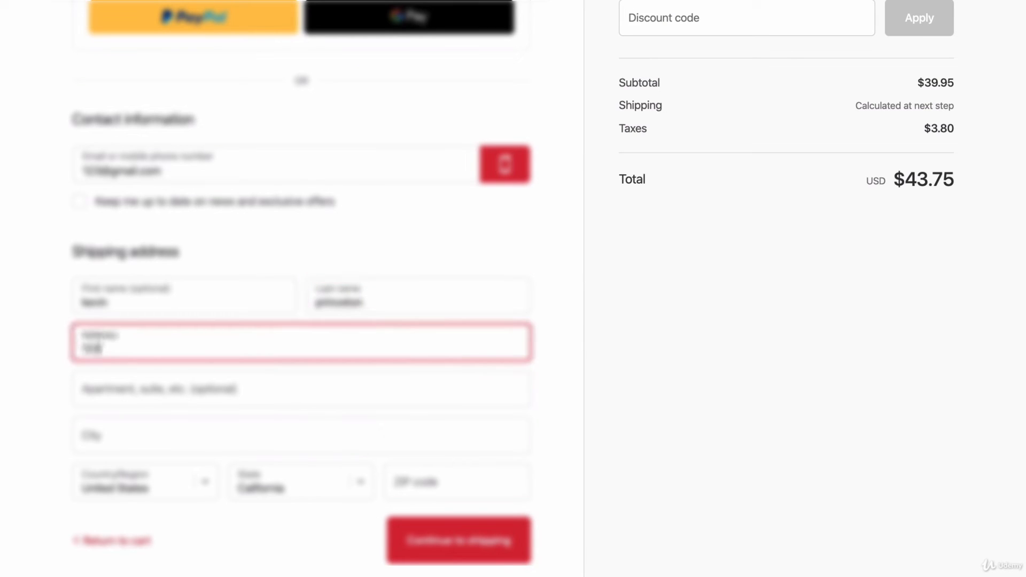
key("Tab")
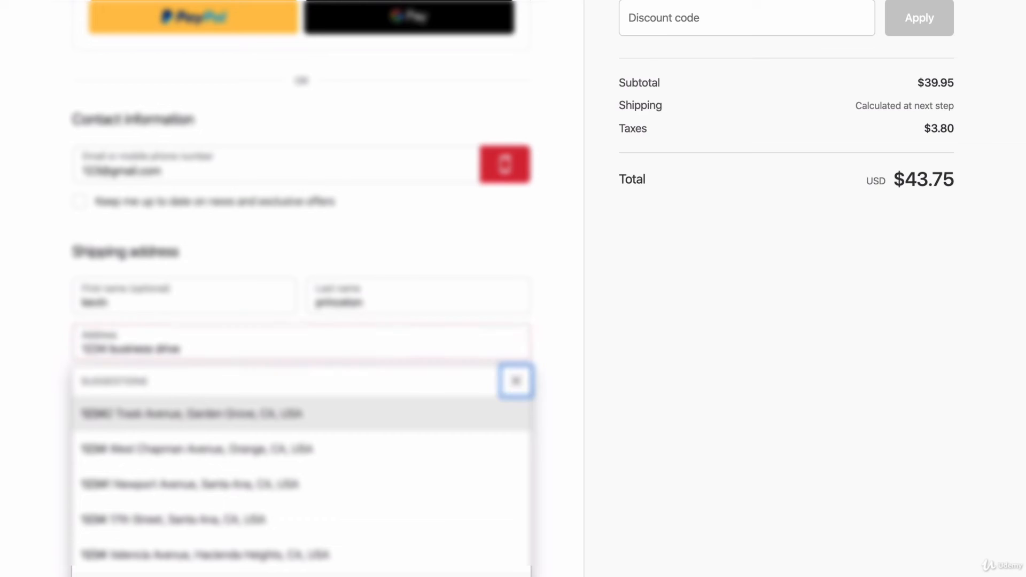
key("Tab")
left_click(134, 435)
type("lo")
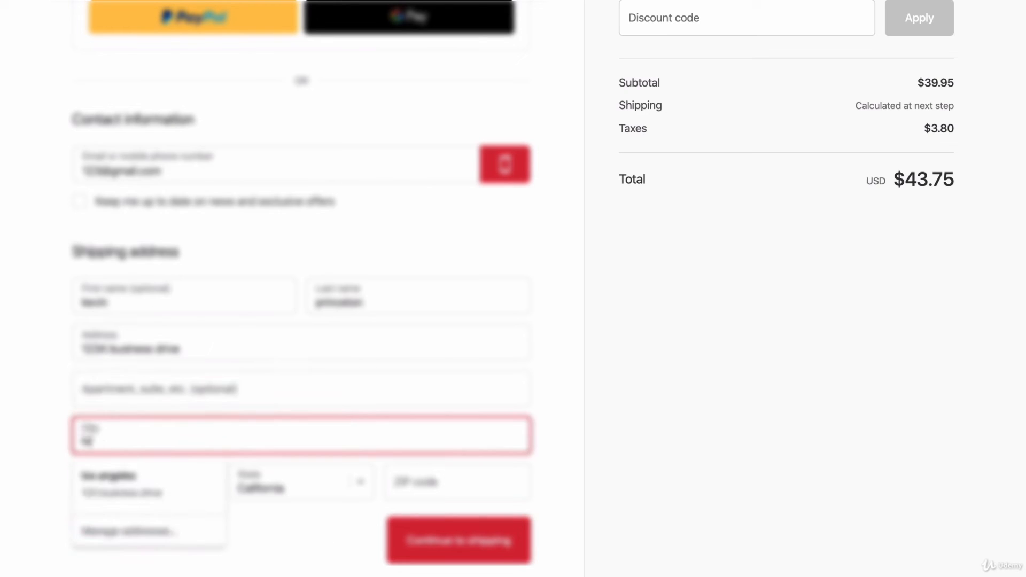
type("s angeles")
key("Tab")
left_click(419, 481)
type("92602")
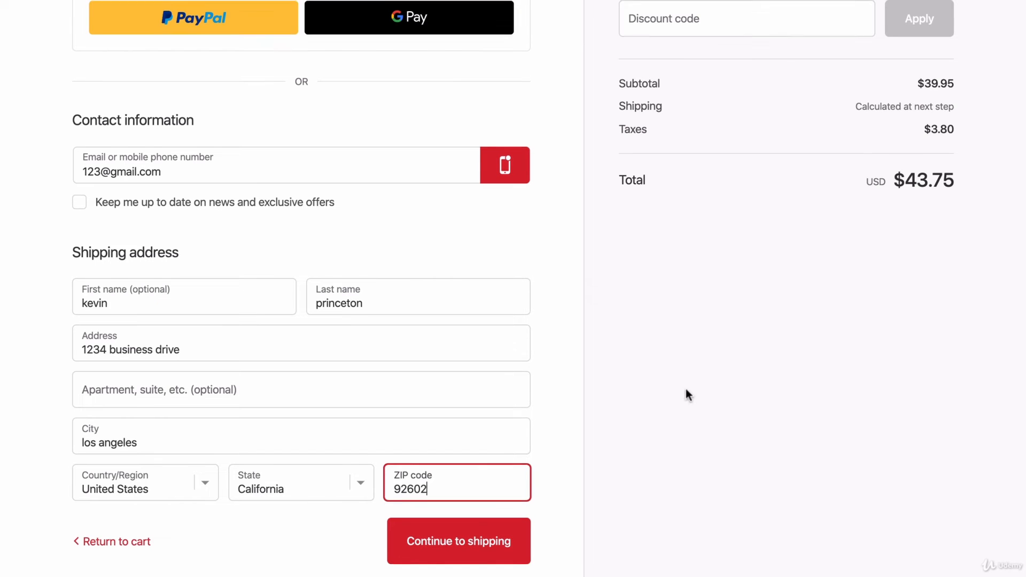
- Apply the discount code "anniversarypromo" to the order and dismiss the quick checkout request
scroll(684, 394, "up", 3)
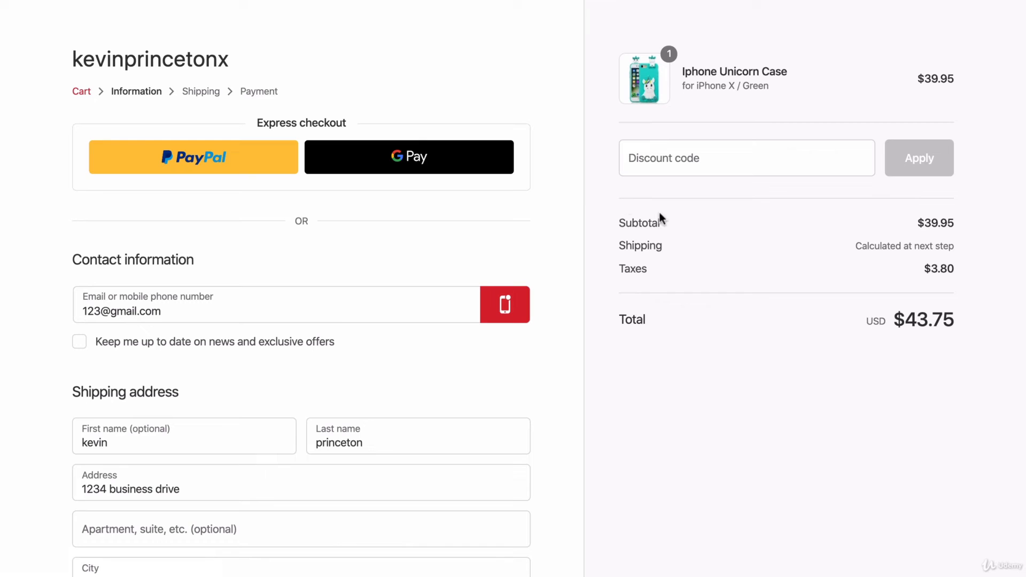
left_click(694, 156)
type("annive")
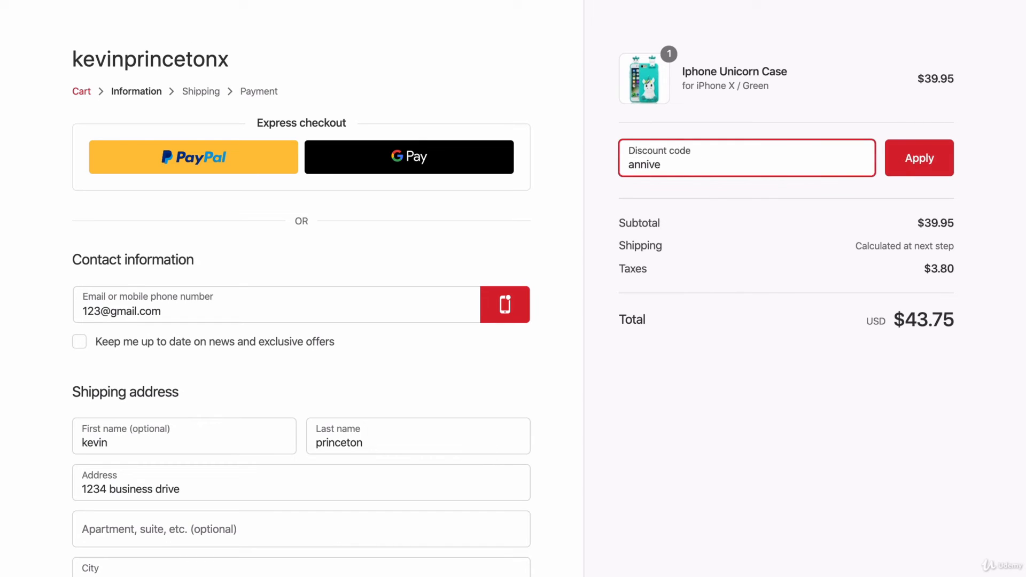
type("rsarypromo")
left_click_drag(721, 170, 617, 174)
left_click(728, 170)
left_click_drag(727, 170, 615, 174)
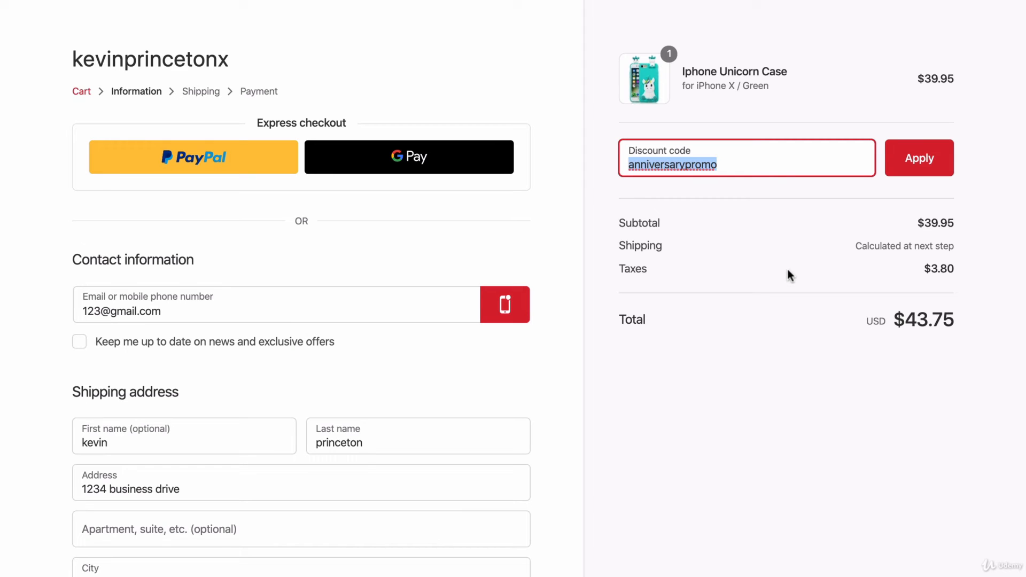
left_click(896, 159)
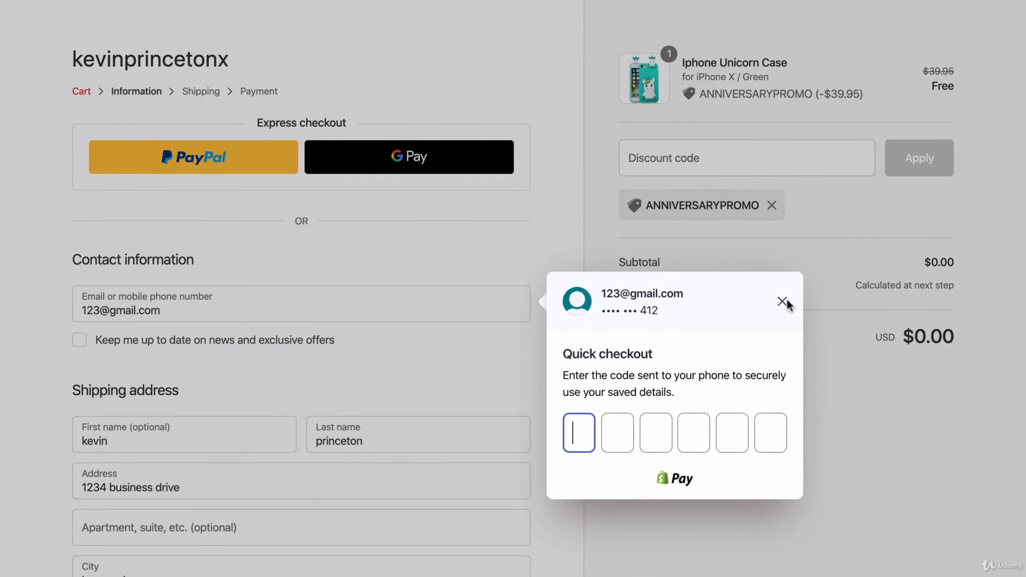
left_click(782, 300)
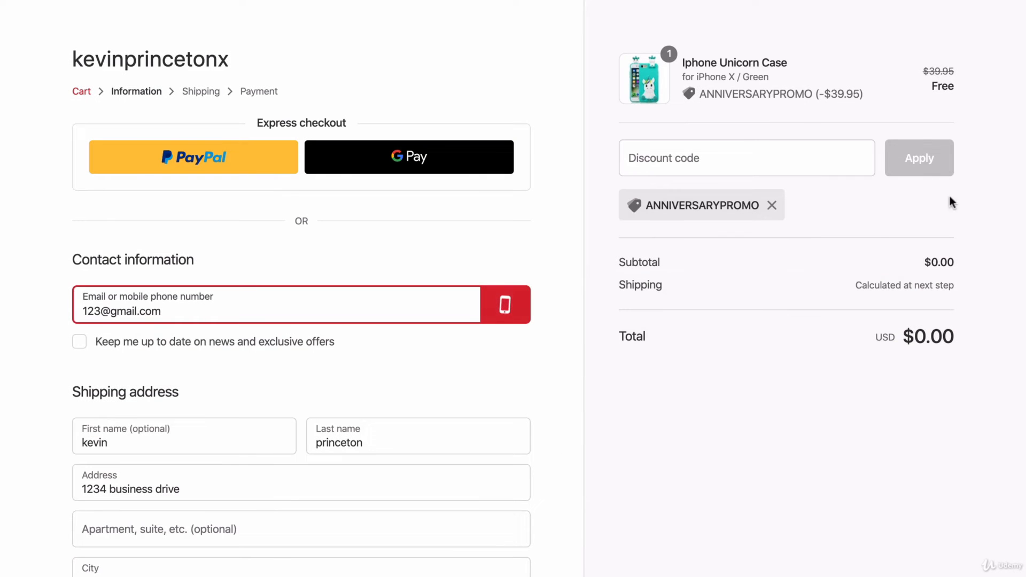
- Review the discounted order summary and the shipping address, and continue to the shipping method
scroll(867, 348, "down", 3)
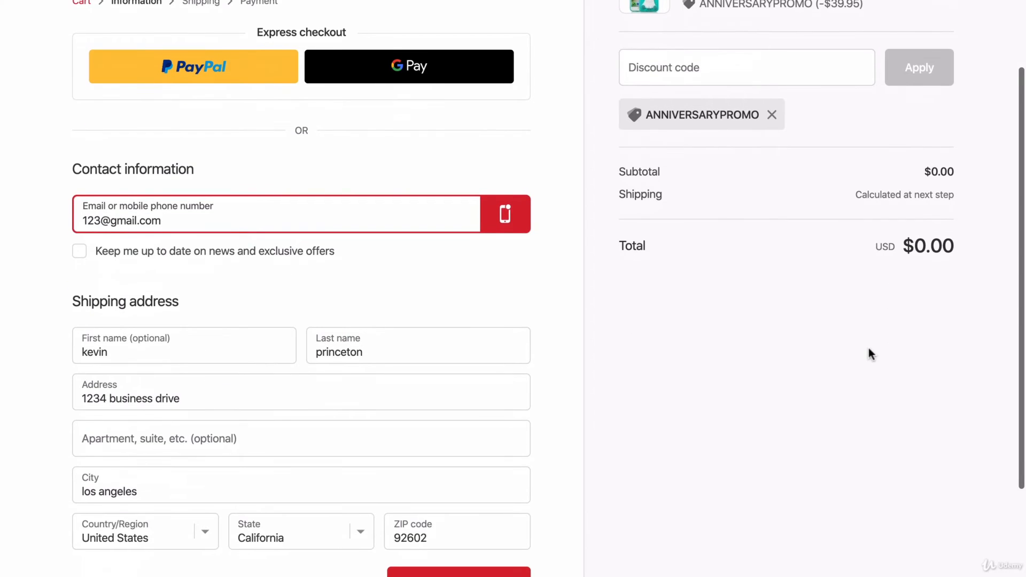
scroll(868, 348, "up", 3)
scroll(867, 348, "down", 5)
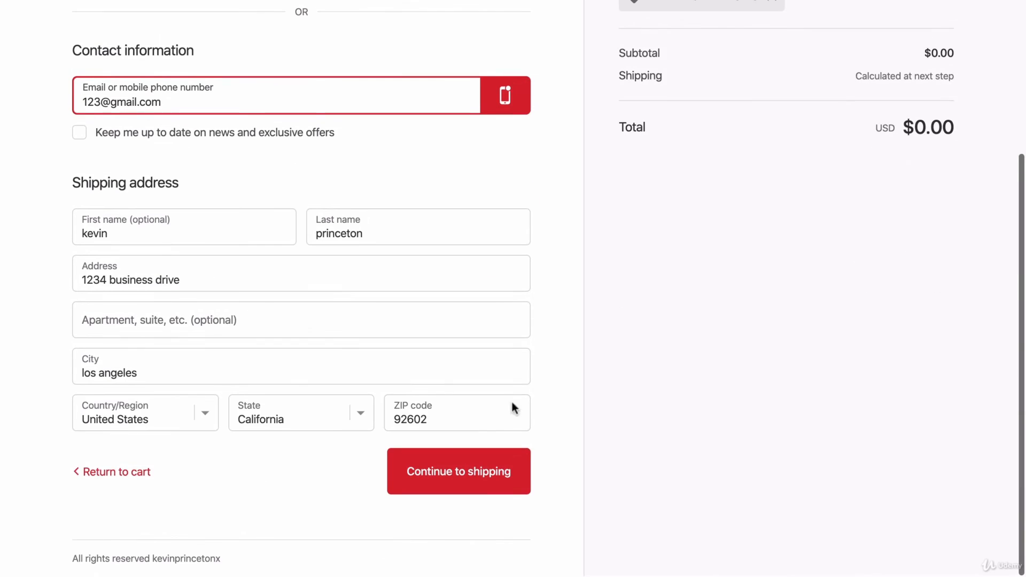
scroll(645, 284, "up", 3)
scroll(645, 283, "up", 3)
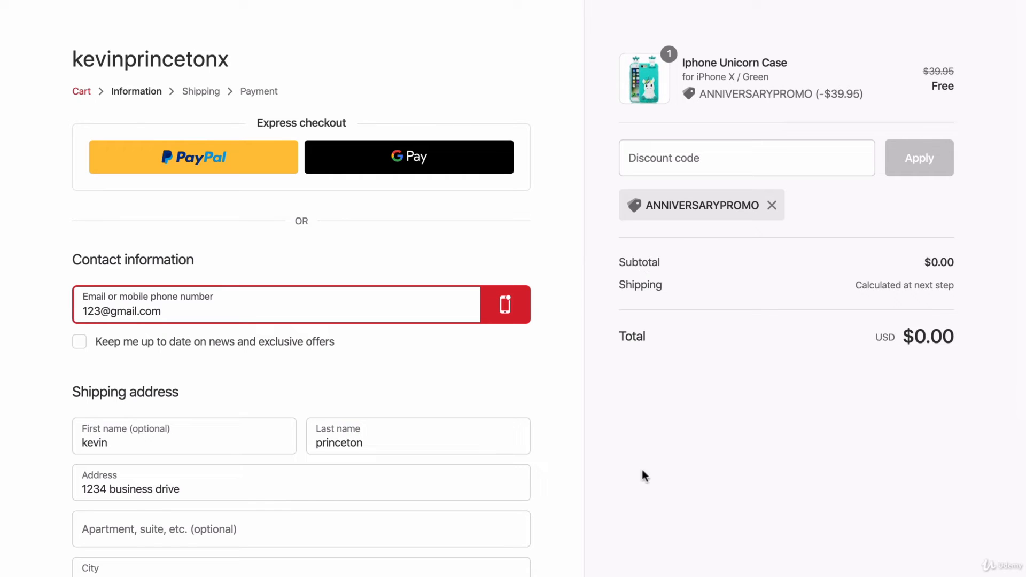
scroll(621, 449, "down", 3)
left_click(474, 530)
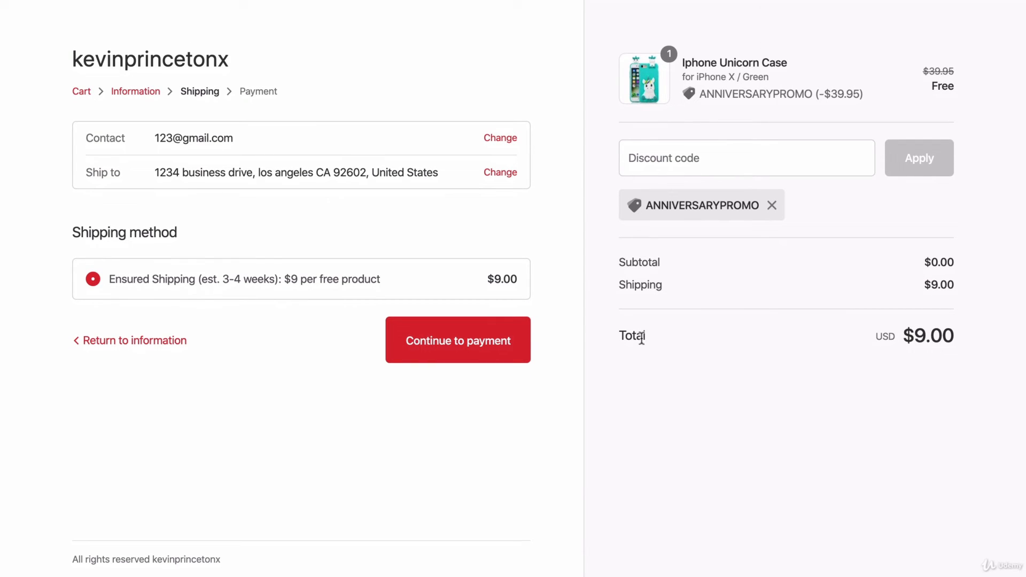
- Return to the shopping cart and increase the quantity of the Iphone Unicorn Case to 2
left_click(21, 1)
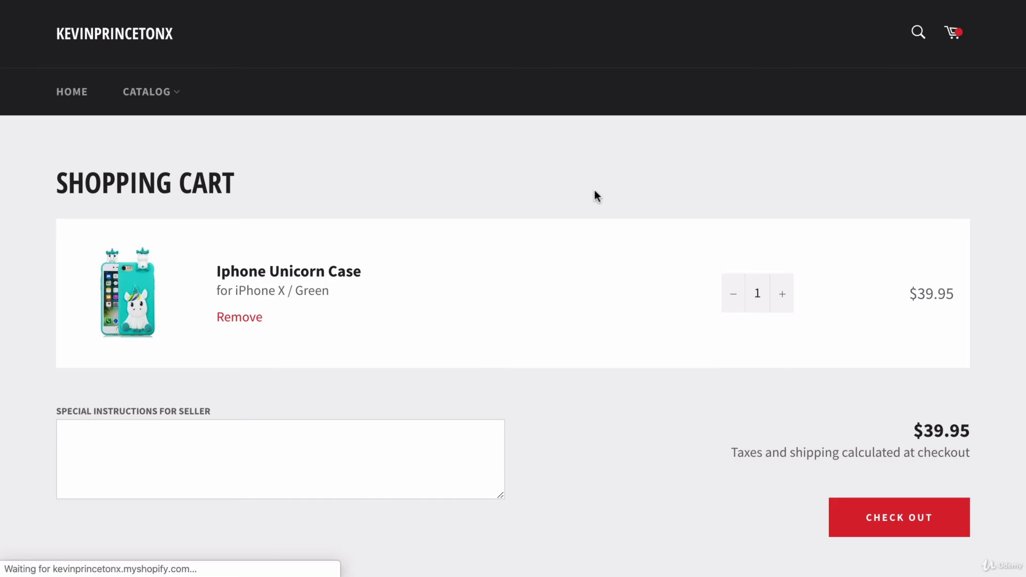
left_click(781, 294)
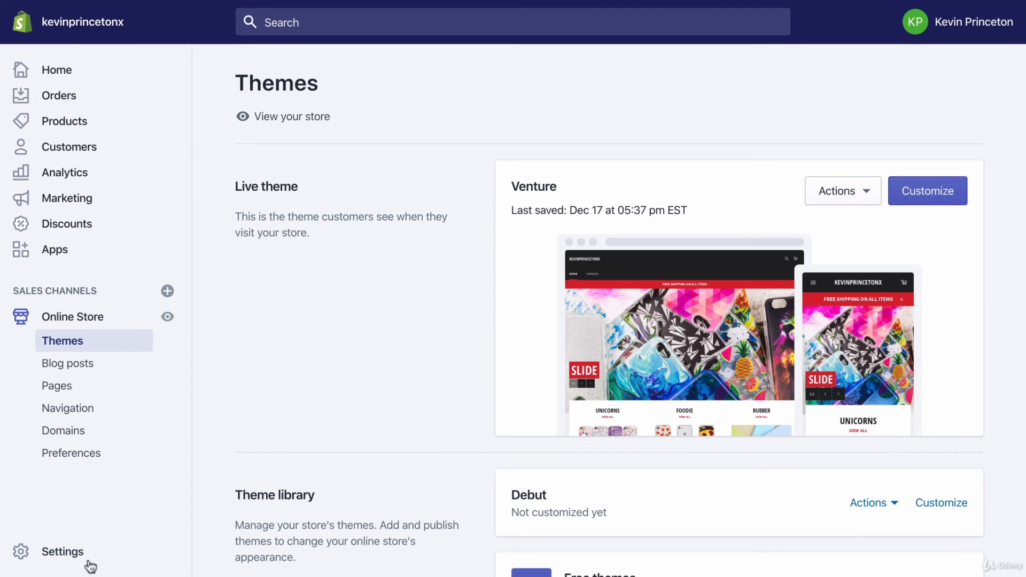
- Switch to the Shopify admin and examine the weight-based rates in the general shipping profile
left_click(85, 555)
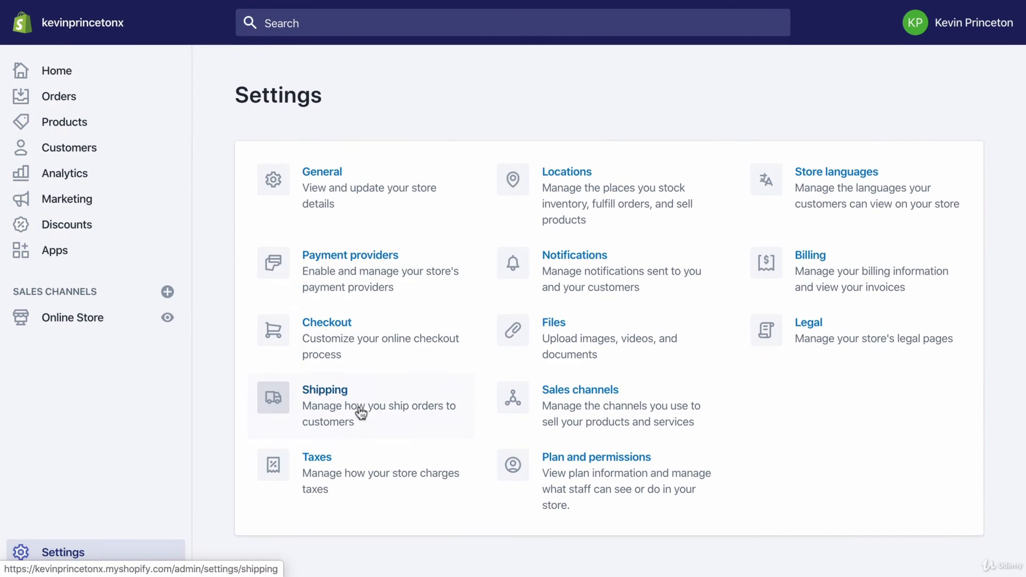
left_click(360, 408)
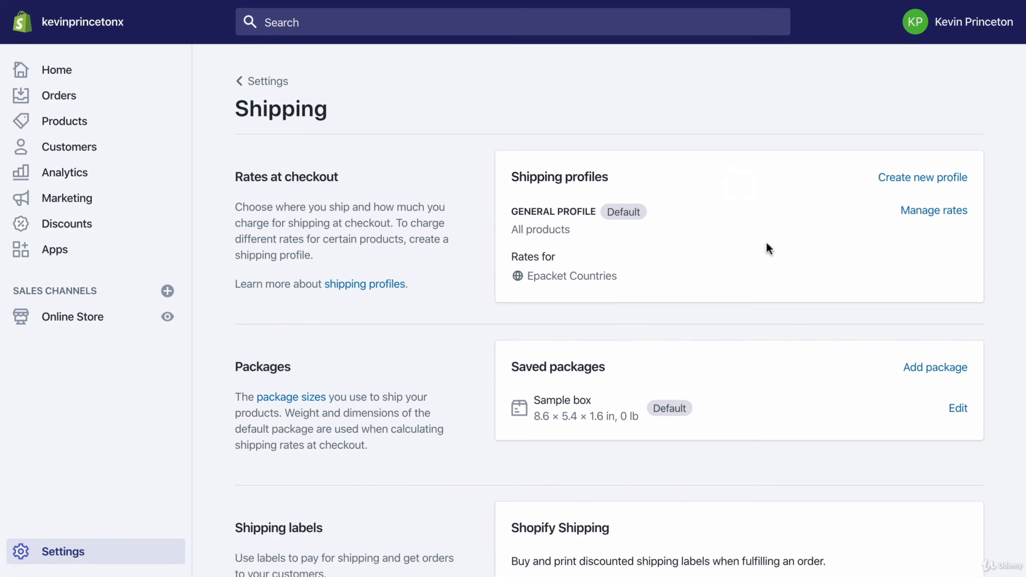
left_click(908, 212)
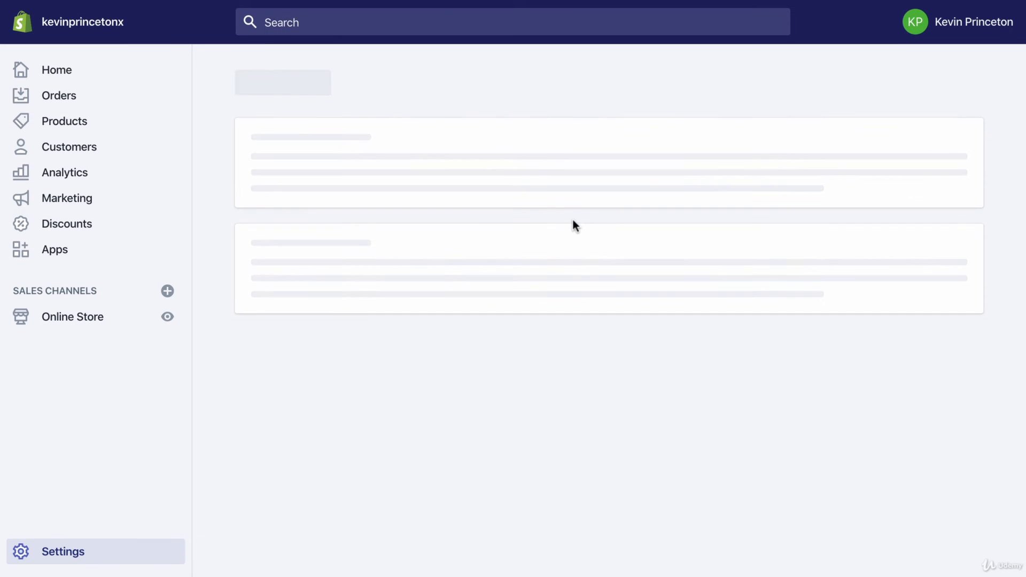
scroll(573, 221, "down", 15)
scroll(573, 221, "up", 1)
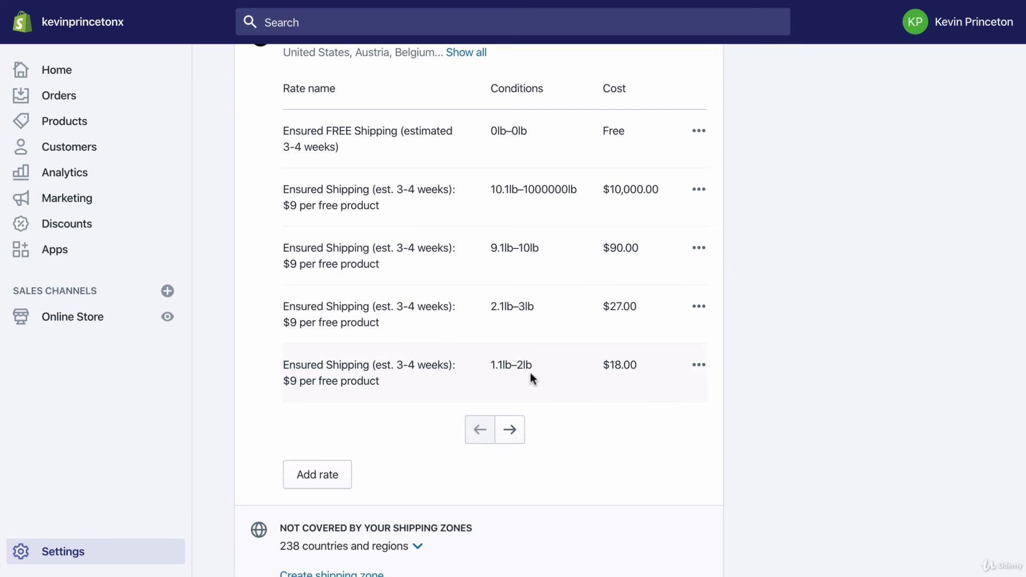
scroll(532, 378, "down", 1)
scroll(521, 379, "up", 1)
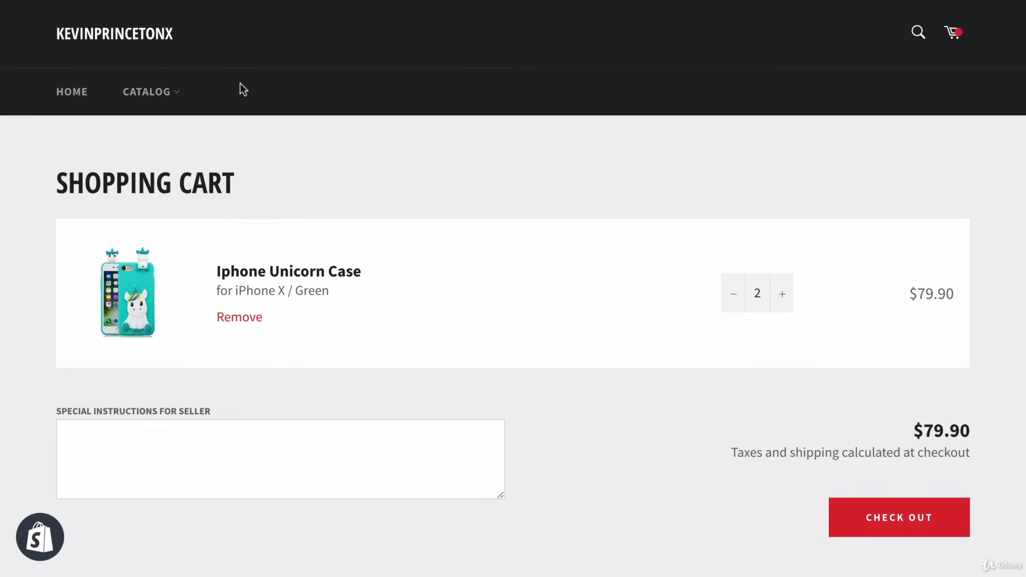
- Switch back to the online store, reload the shopping cart and check out the two Iphone Unicorn Cases
left_click(144, 95)
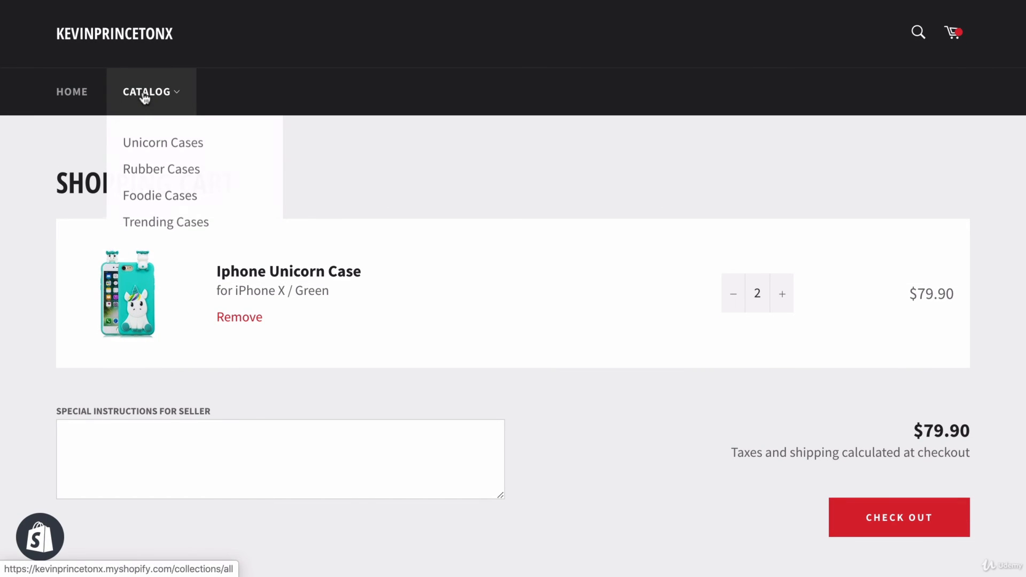
left_click(153, 135)
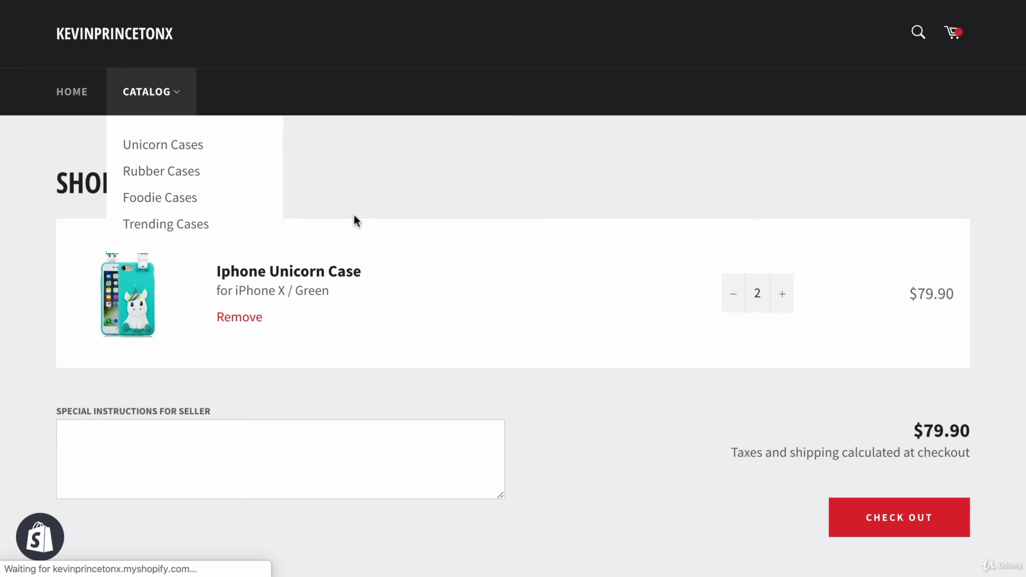
scroll(354, 214, "right", 5)
left_click(956, 38)
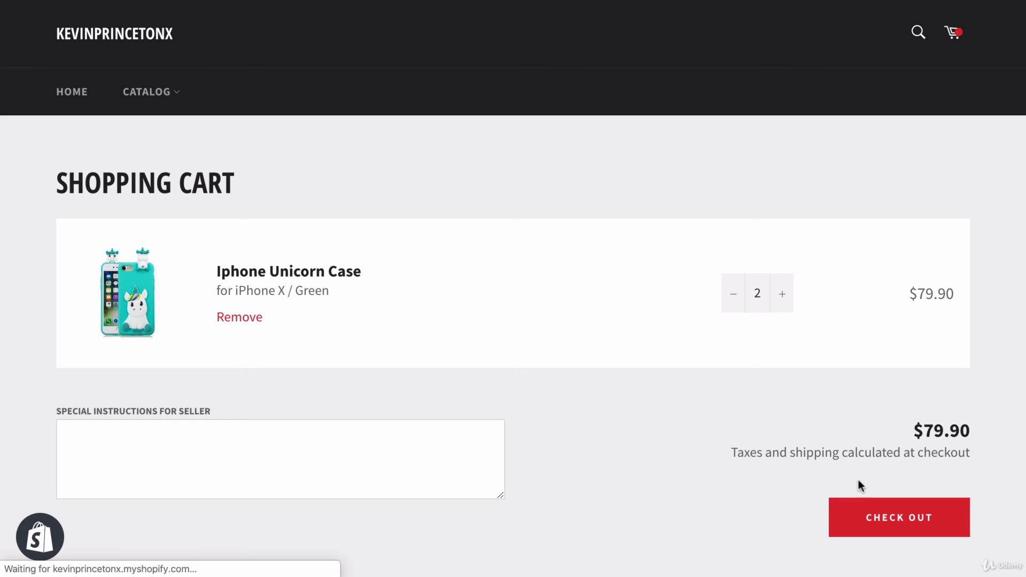
left_click(876, 514)
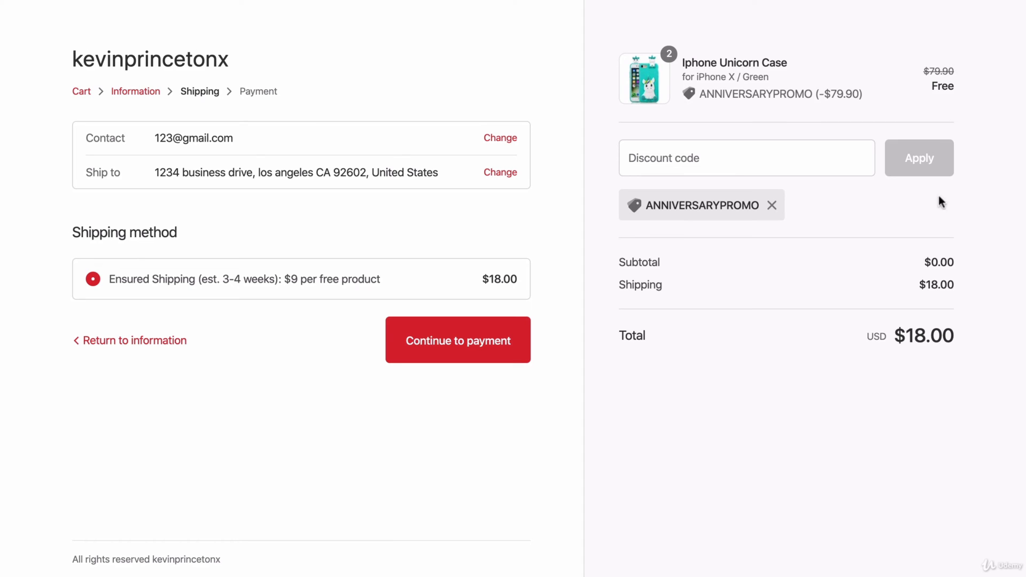
- Examine the subtotal and shipping charge in the order summary for the two discounted cases
left_click_drag(918, 261, 956, 261)
left_click(955, 261)
mouse_move(915, 289)
left_mouse_down()
mouse_move(959, 283)
mouse_move(916, 288)
left_mouse_up()
left_click(943, 284)
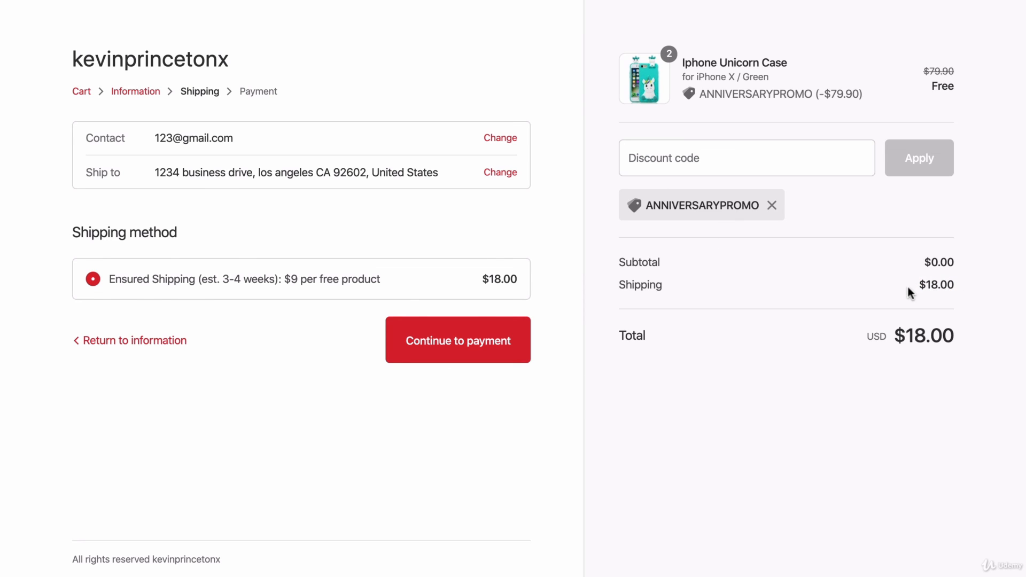